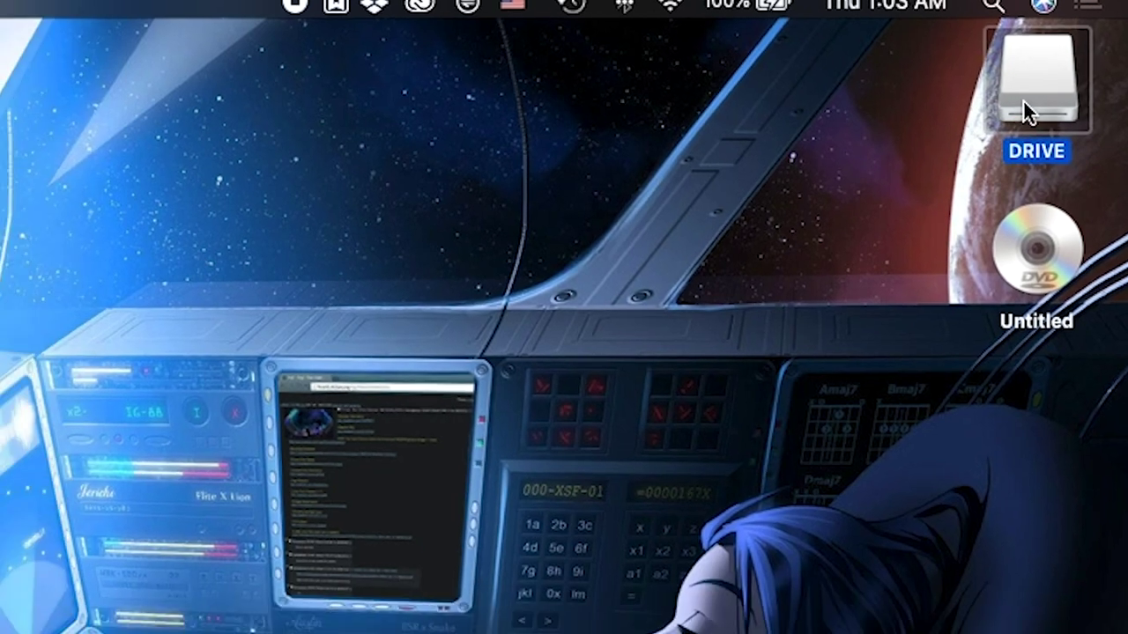
# Open the DRIVE volume and create a folder named CD in its root.
pyautogui.doubleClick(1022, 97)
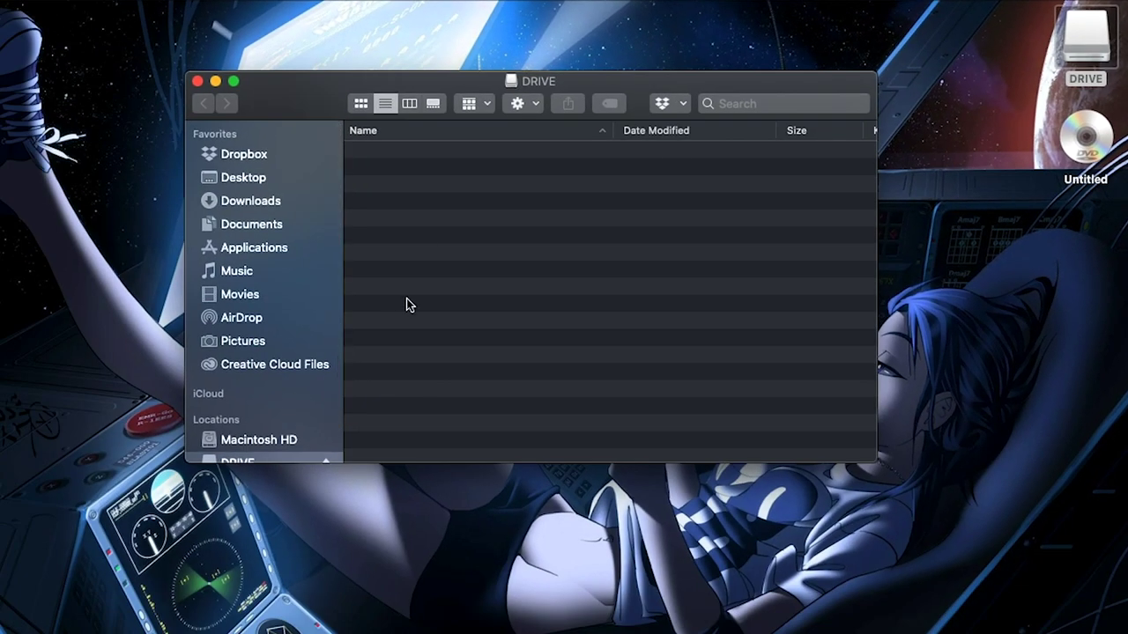
pyautogui.moveTo(472, 82); pyautogui.dragTo(216, 75)
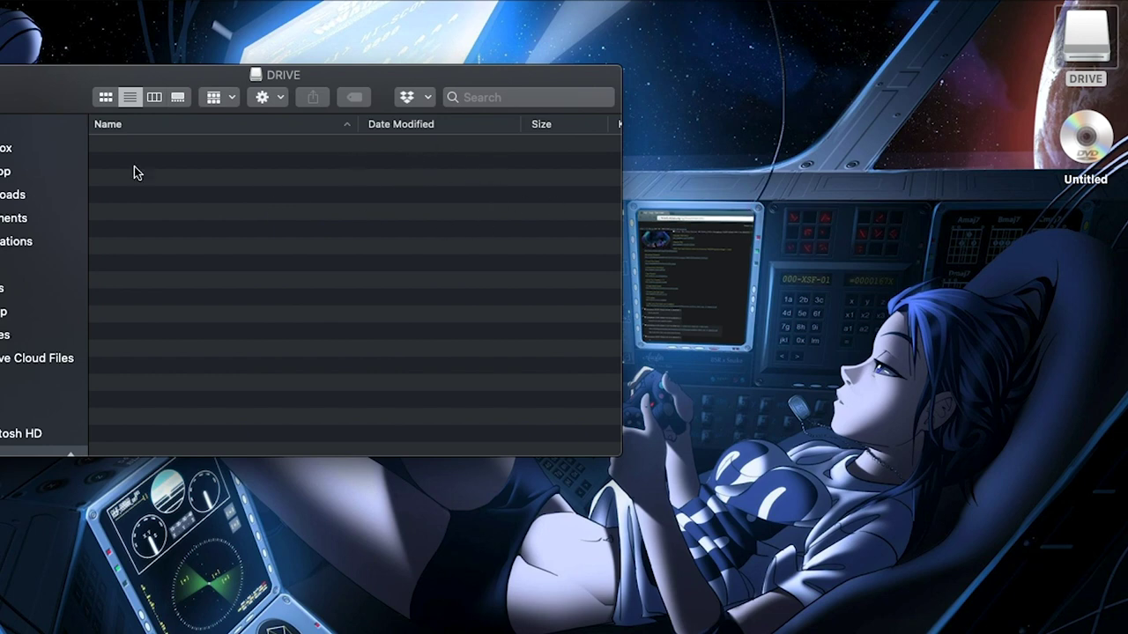
pyautogui.rightClick(213, 187)
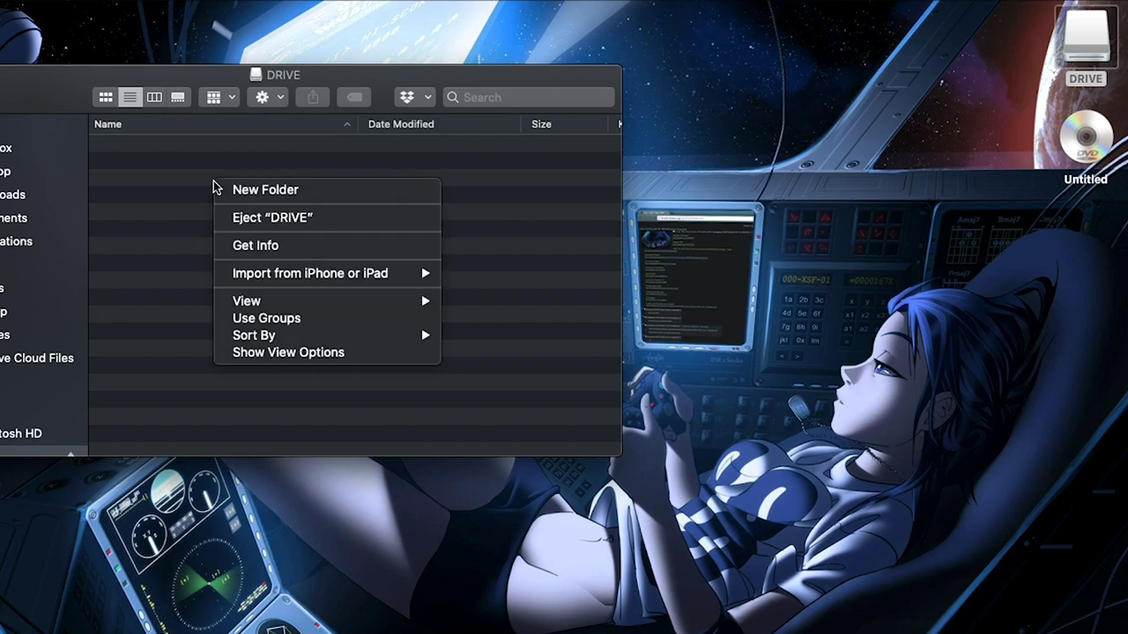
pyautogui.click(293, 190)
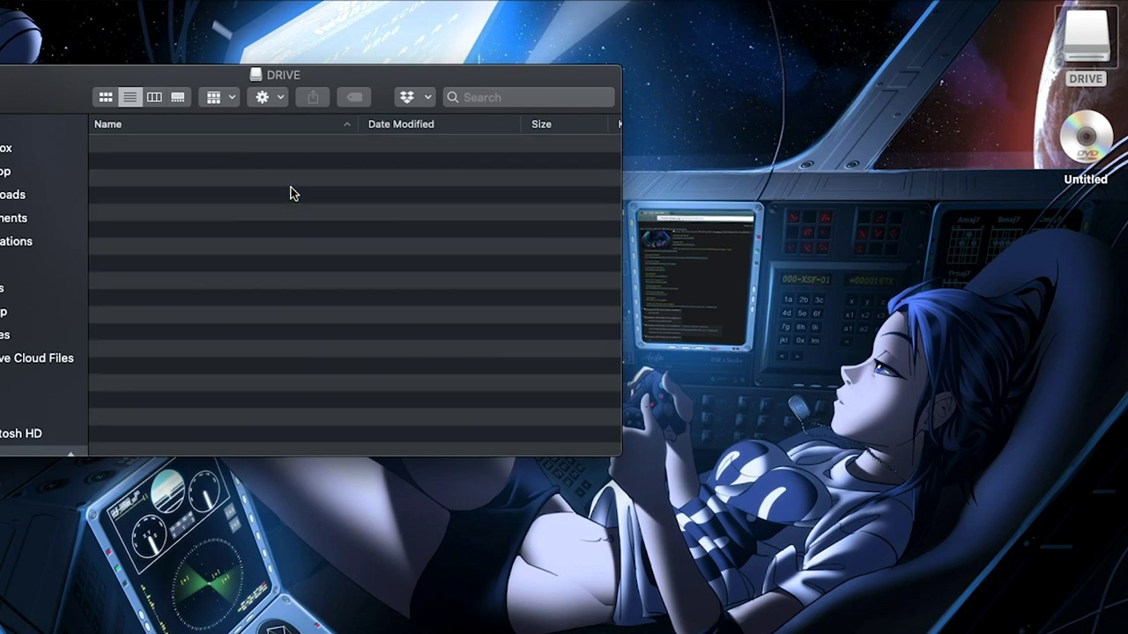
pyautogui.write('CD')
pyautogui.press('Return')
# Create a second folder named DVD in the root of the DRIVE volume.
pyautogui.rightClick(259, 213)
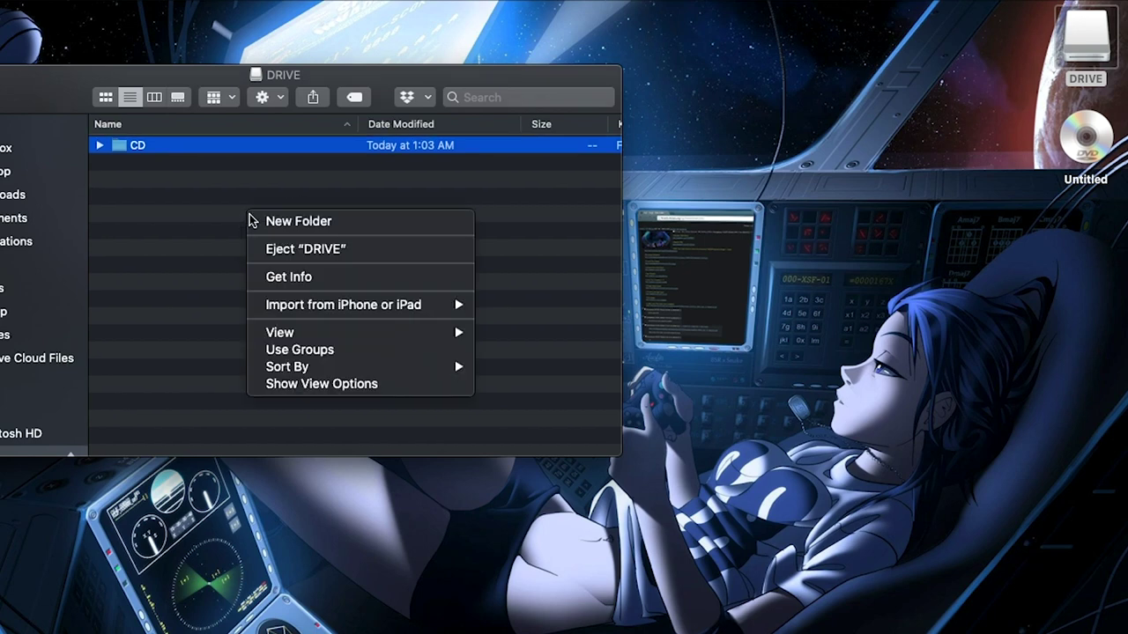
pyautogui.click(273, 226)
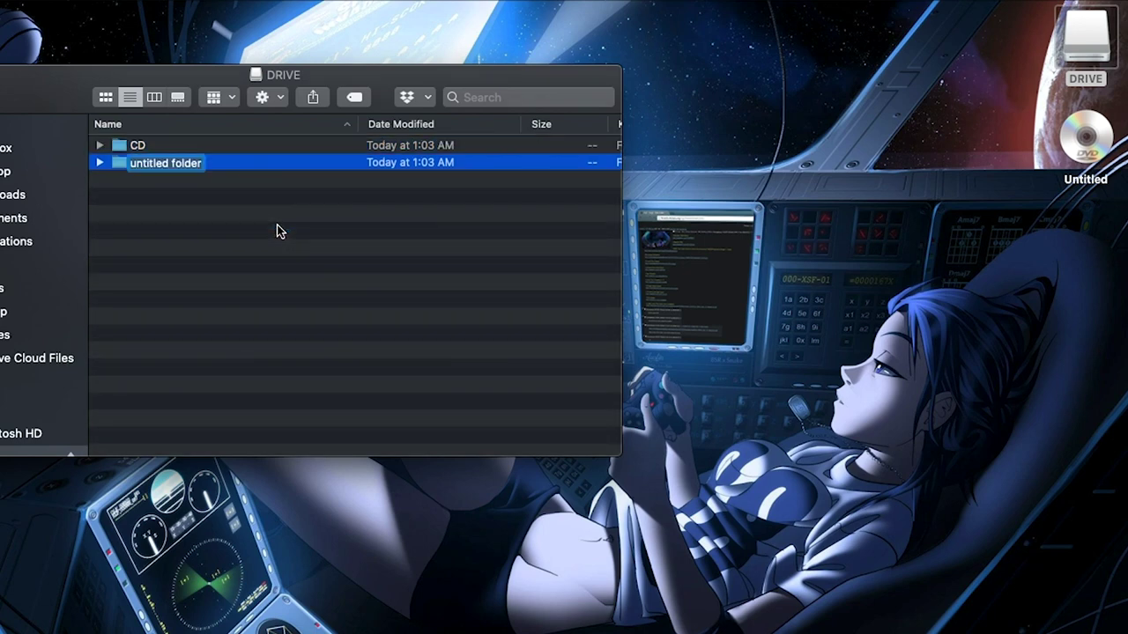
pyautogui.write('DVD')
pyautogui.press('Return')
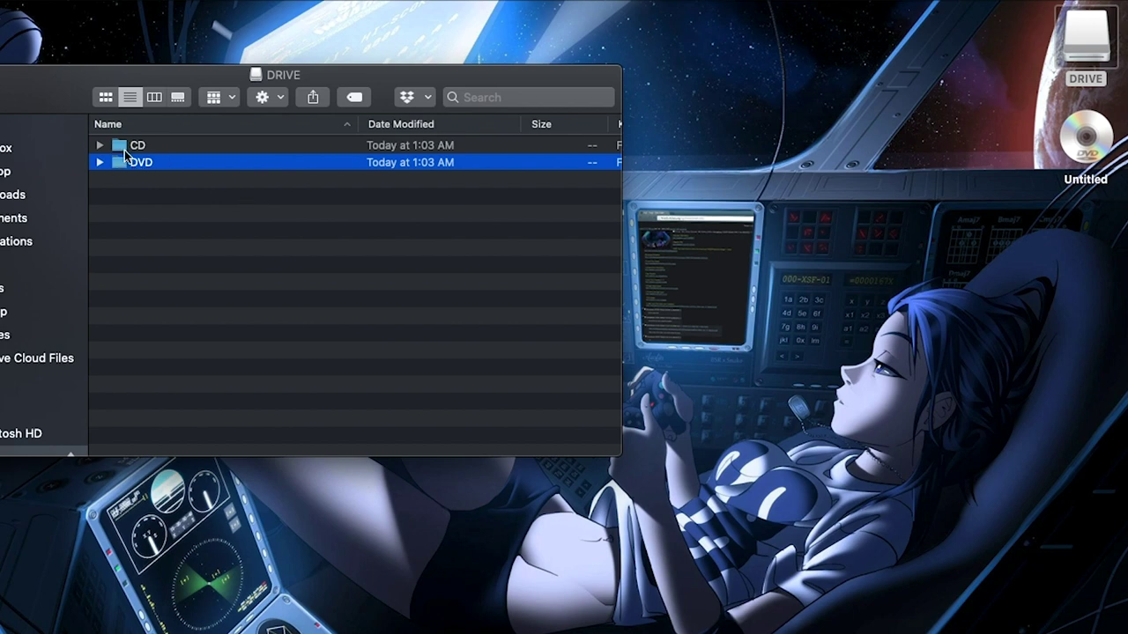
pyautogui.click(157, 145)
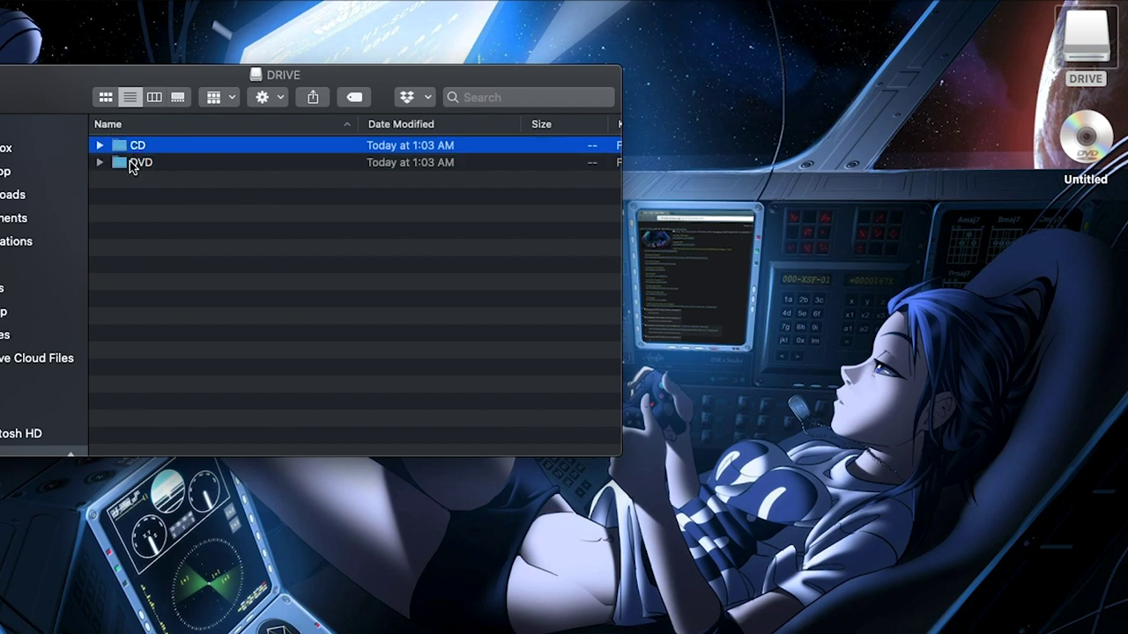
pyautogui.click(132, 162)
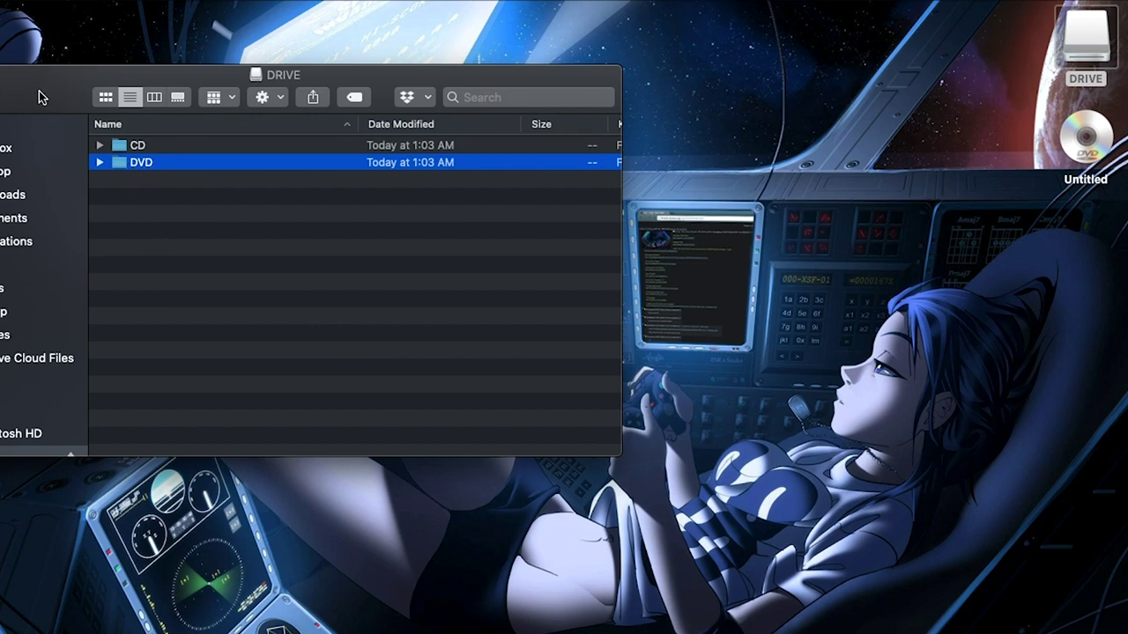
pyautogui.moveTo(9, 90); pyautogui.dragTo(34, 168)
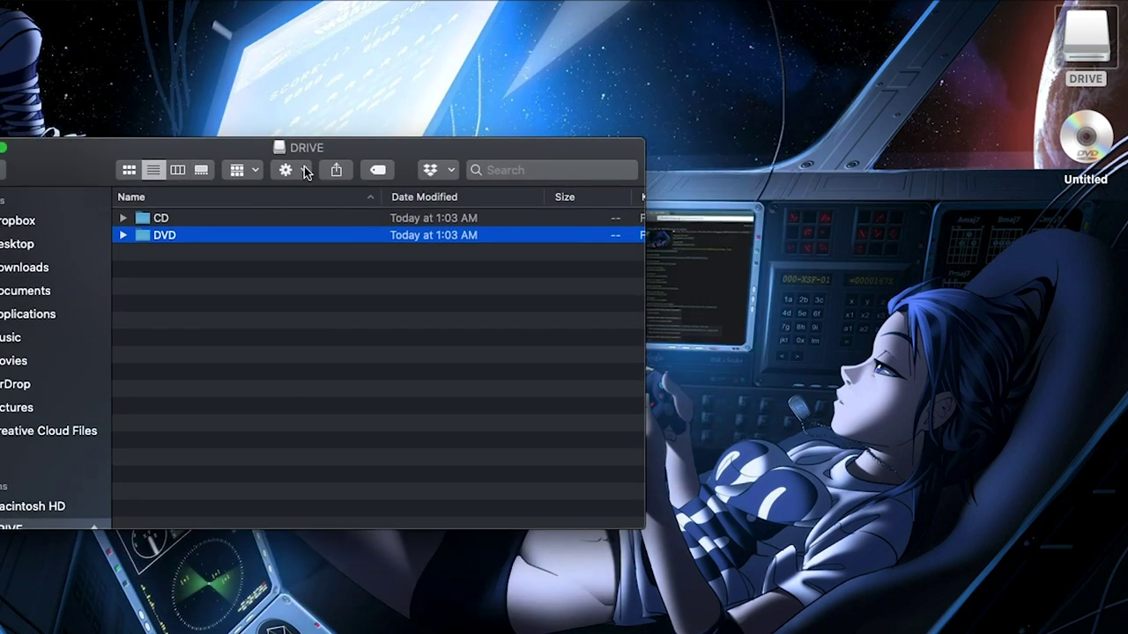
pyautogui.moveTo(304, 144); pyautogui.dragTo(286, 102)
pyautogui.click(1086, 40)
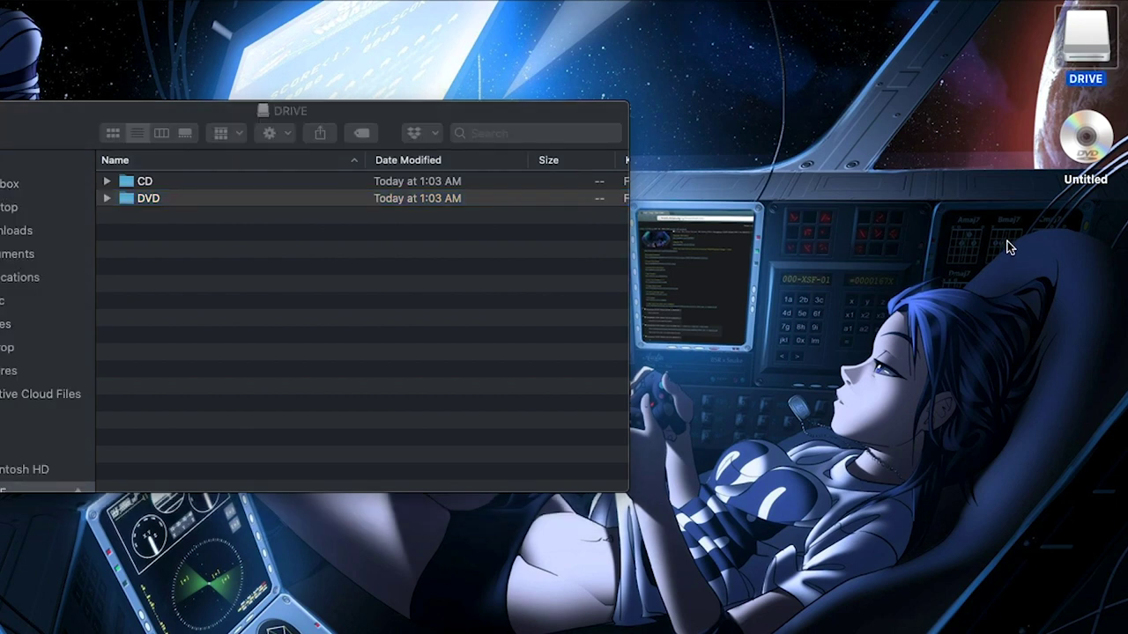
# Copy IOPRP254.IMG from the Untitled DVD to the desktop and minimize the disc's window.
pyautogui.click(1093, 152)
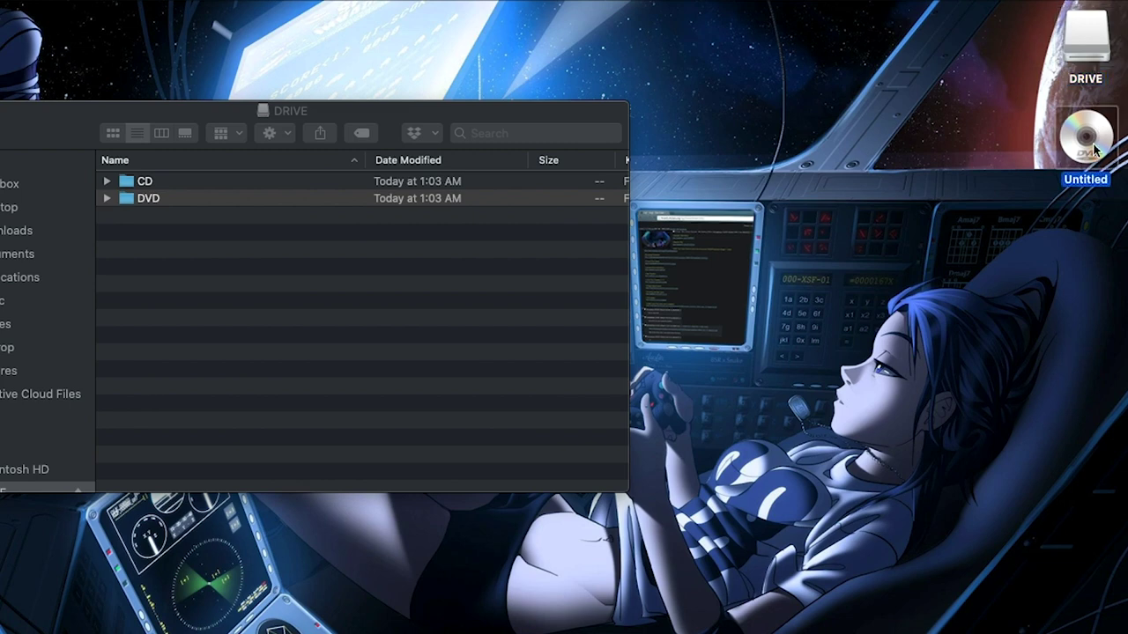
pyautogui.doubleClick(1093, 152)
pyautogui.moveTo(443, 134); pyautogui.dragTo(778, 117)
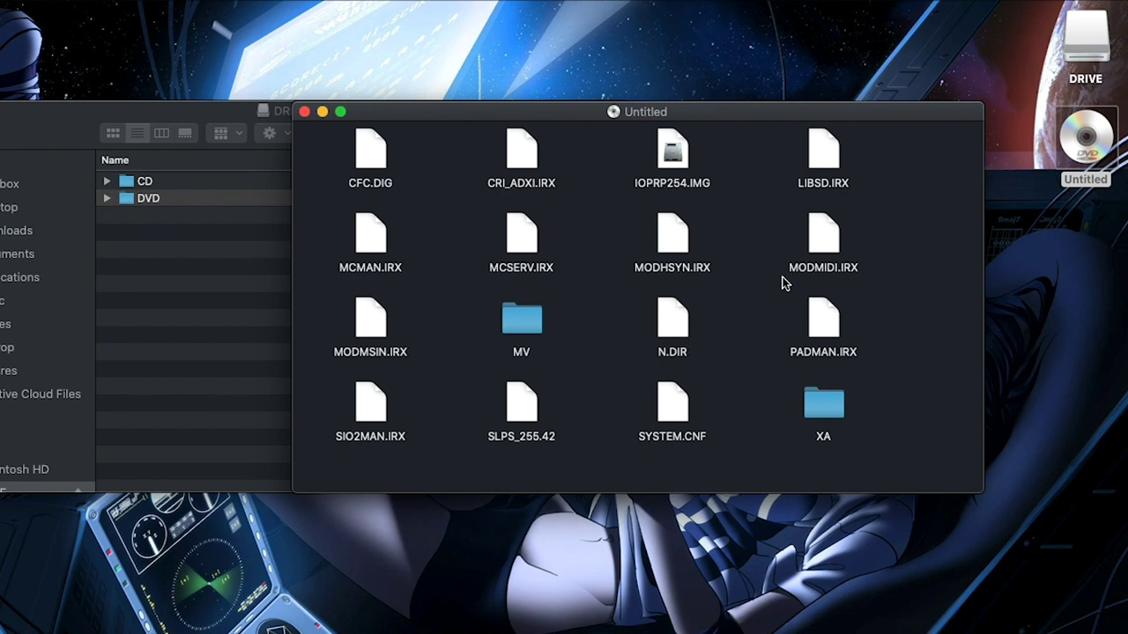
pyautogui.click(672, 155)
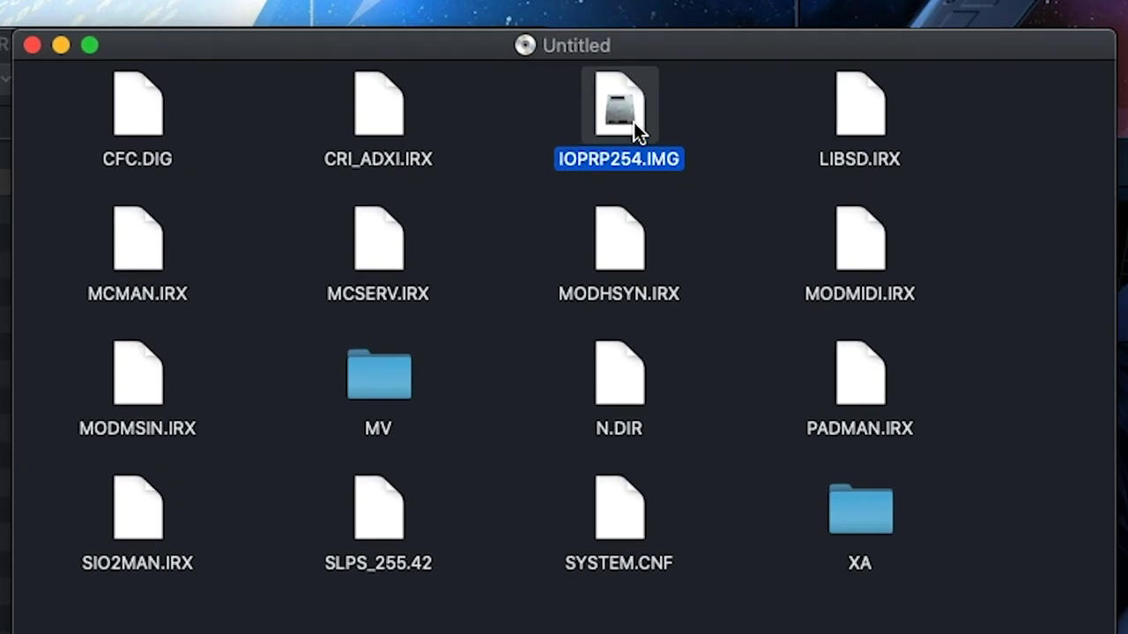
pyautogui.moveTo(624, 124); pyautogui.dragTo(1089, 278)
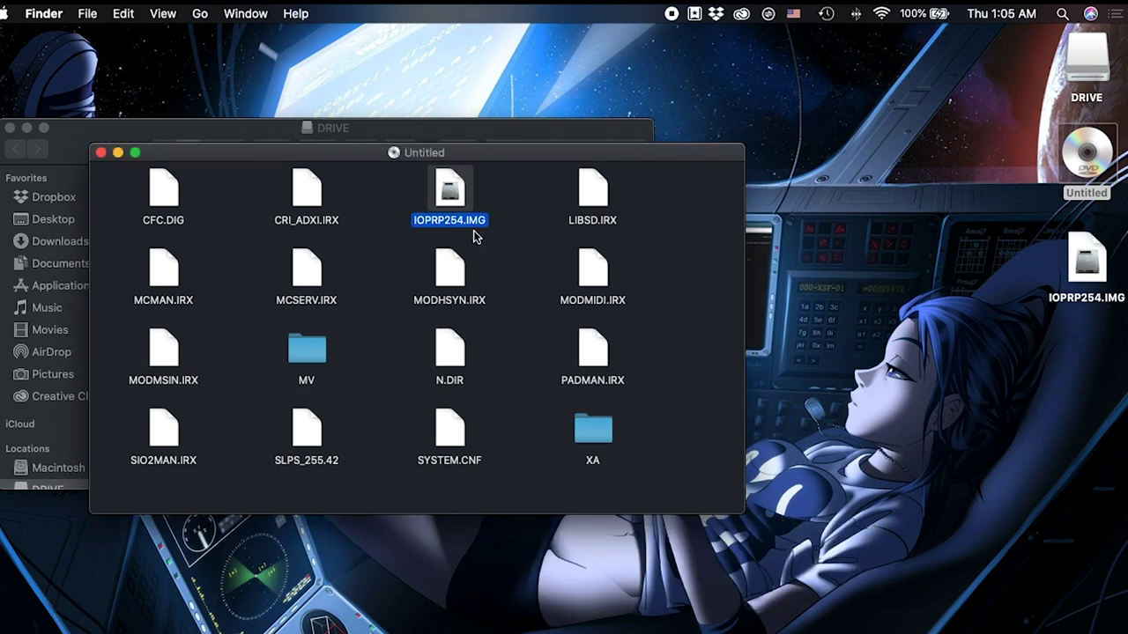
pyautogui.click(119, 153)
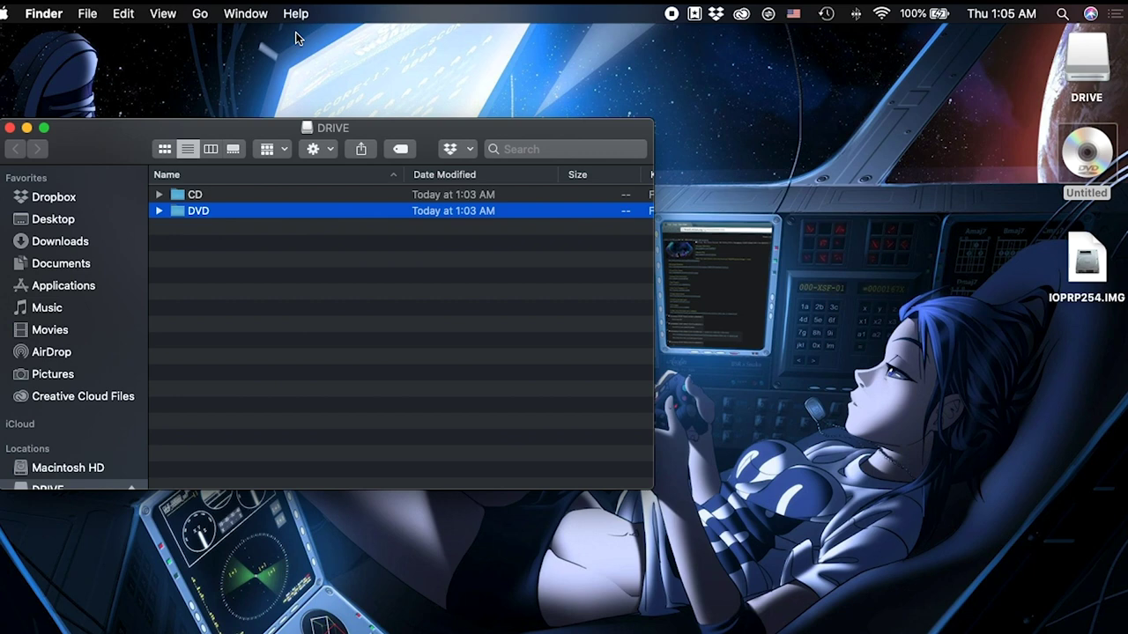
# Switch to Disk Utility, select disk7 and start a new image from "PHILIPS CDRW/DVD CDD5263 Media".
pyautogui.click(1091, 261)
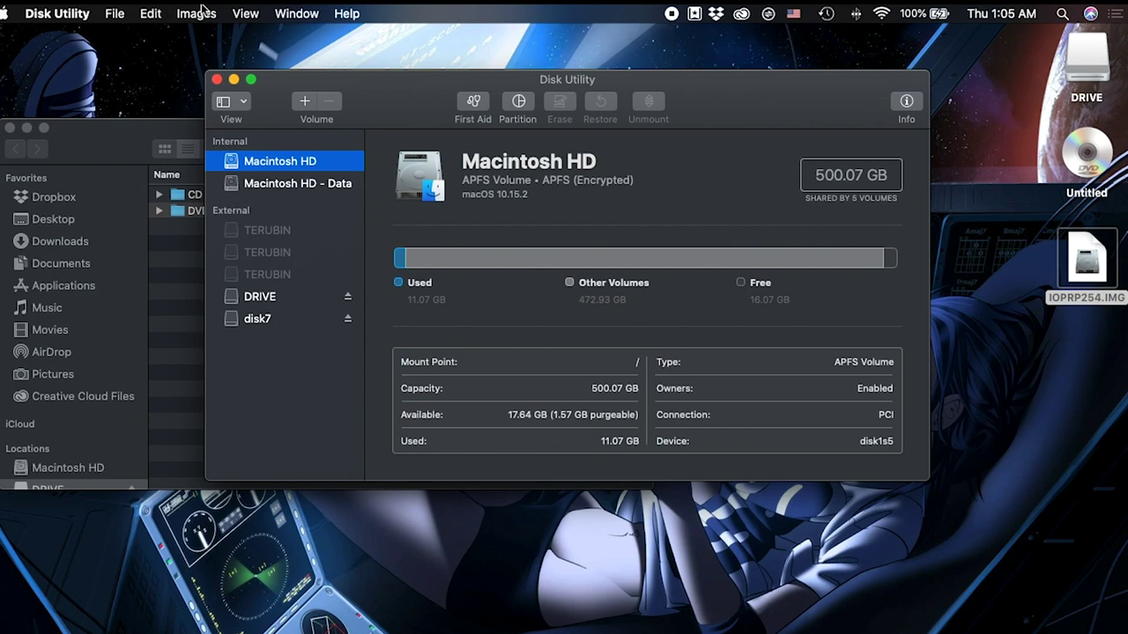
pyautogui.click(283, 319)
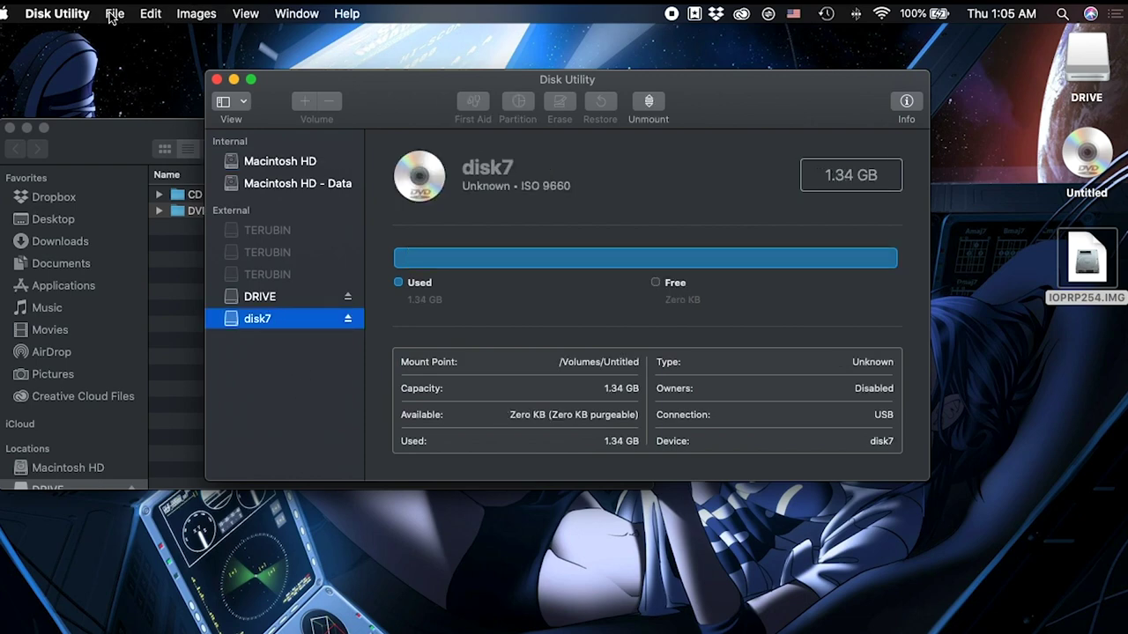
pyautogui.click(113, 14)
pyautogui.click(137, 20)
pyautogui.click(135, 19)
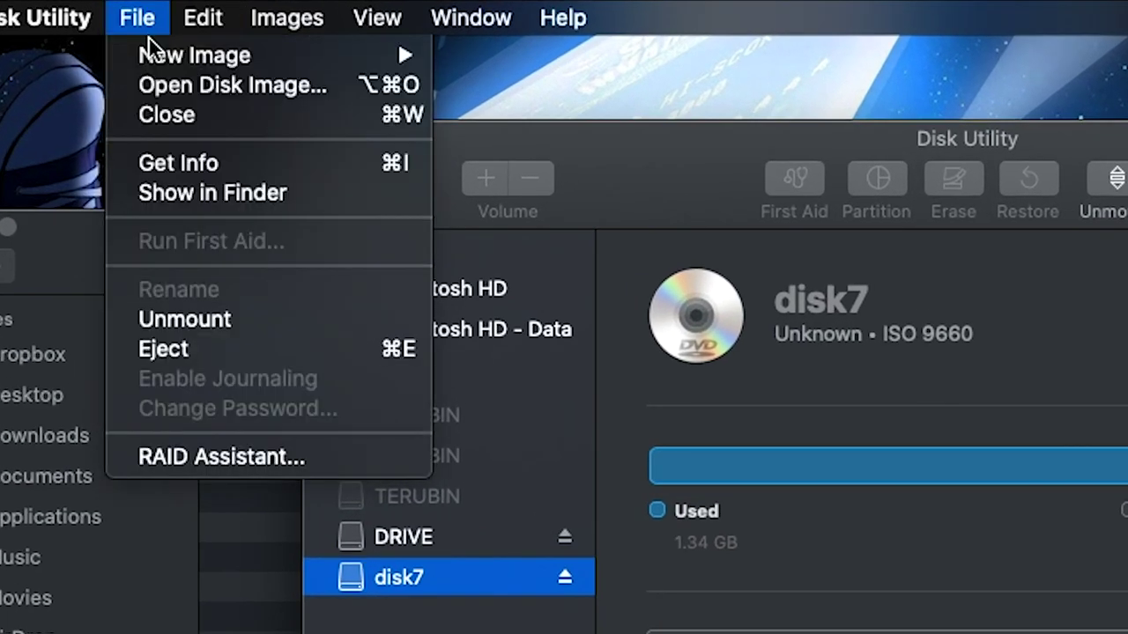
pyautogui.moveTo(142, 50)
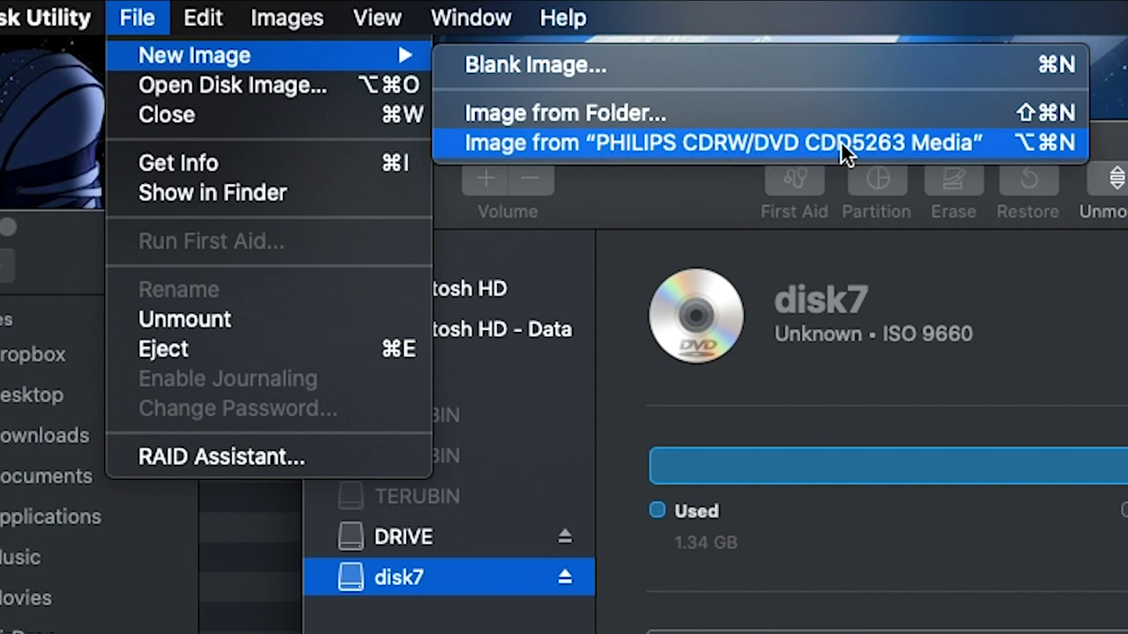
pyautogui.click(934, 141)
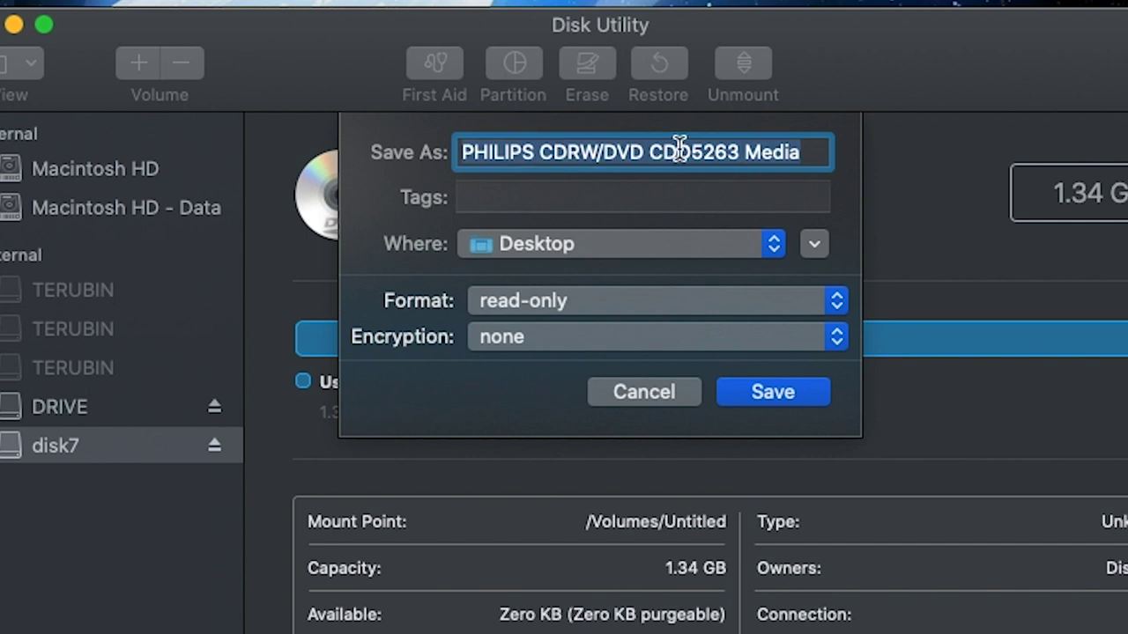
# Save the disc image to the Desktop as IOPRP254 in DVD/CD master format without encryption, and close the completed operation.
pyautogui.write('IOPRP')
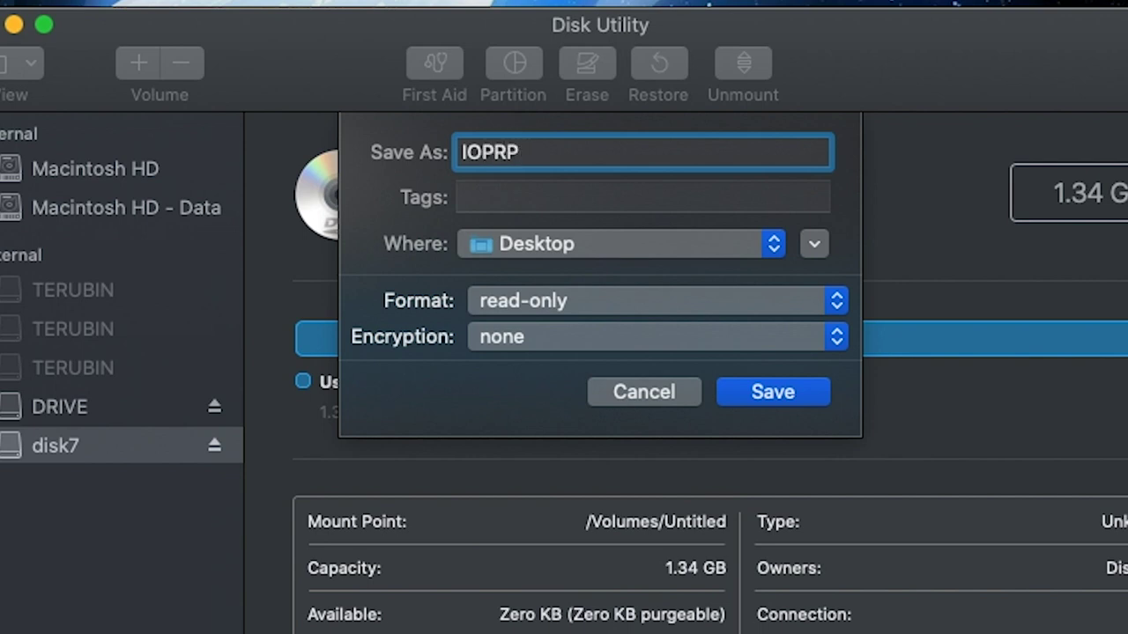
pyautogui.write('254')
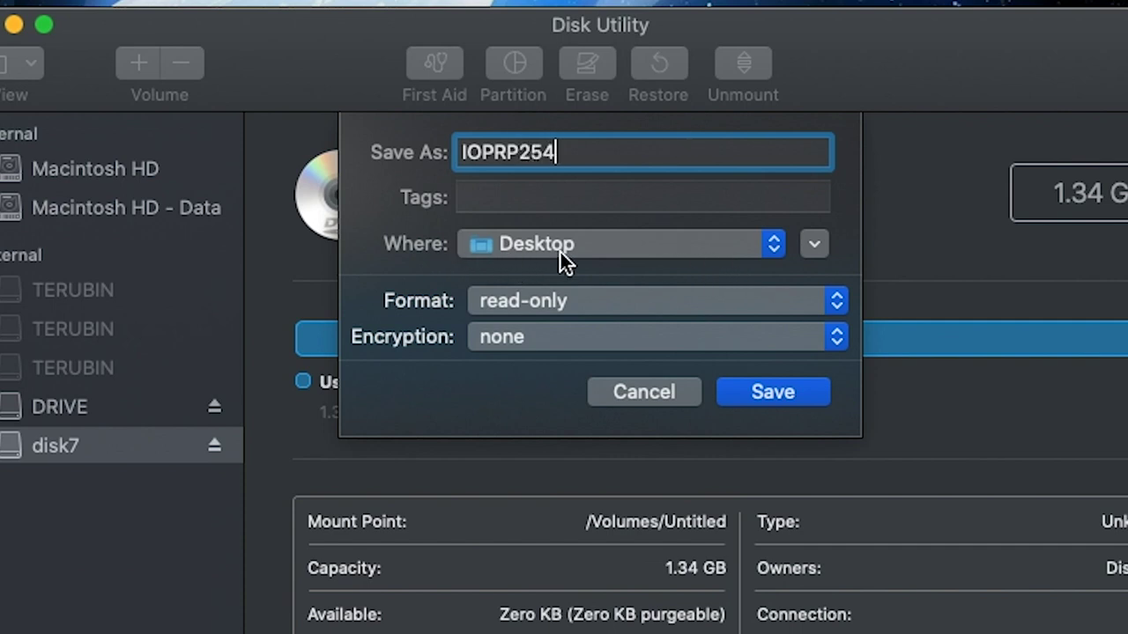
pyautogui.click(797, 304)
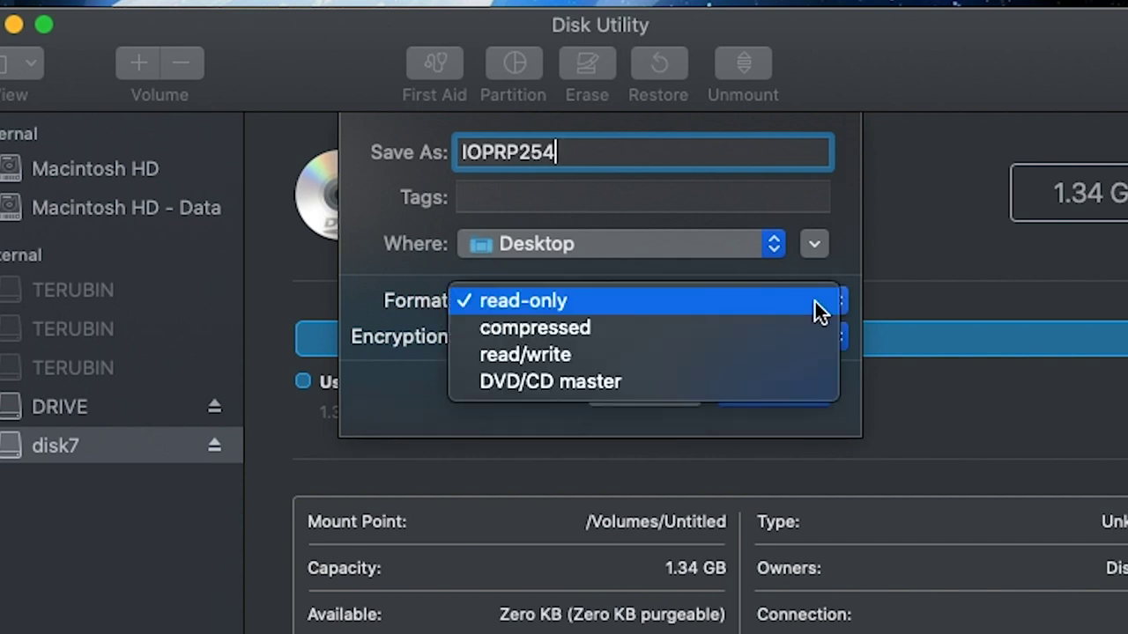
pyautogui.click(775, 385)
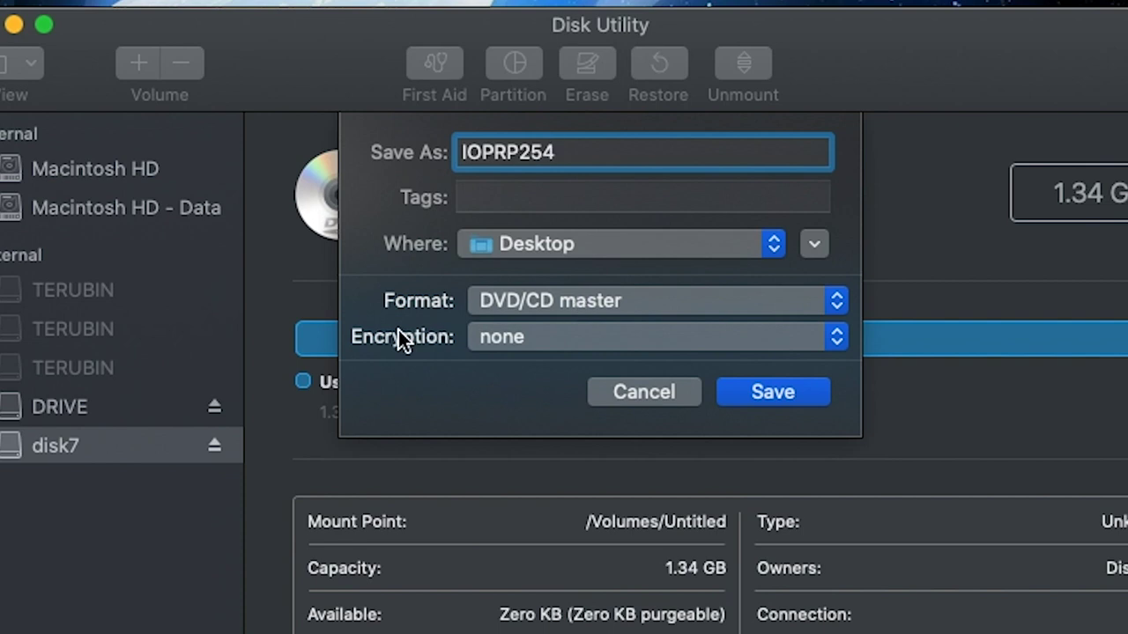
pyautogui.click(817, 397)
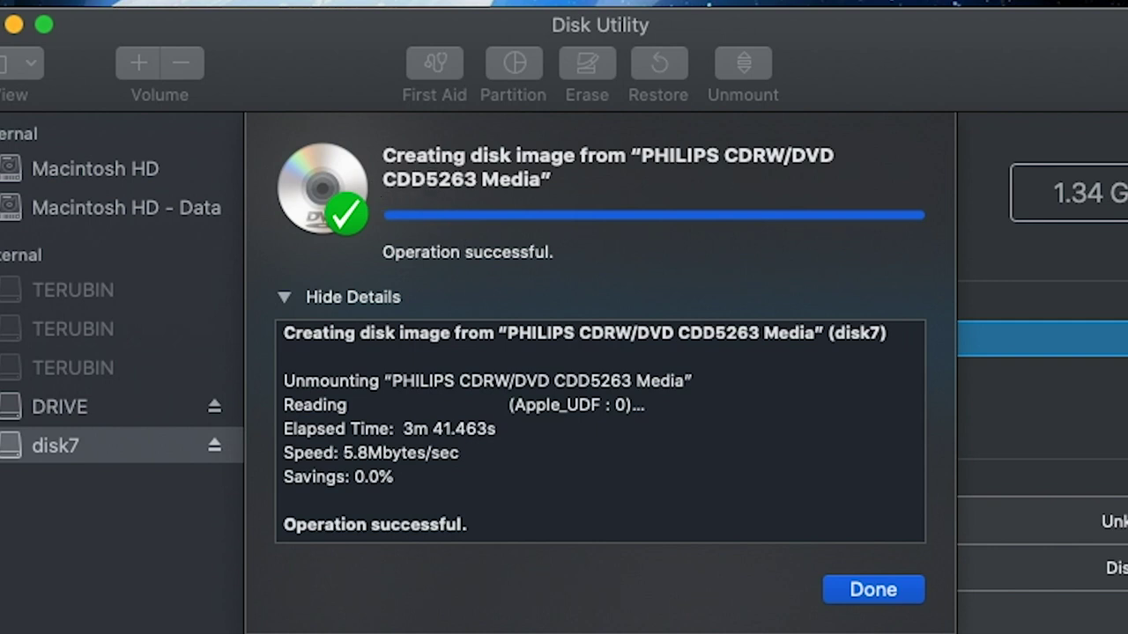
pyautogui.click(881, 595)
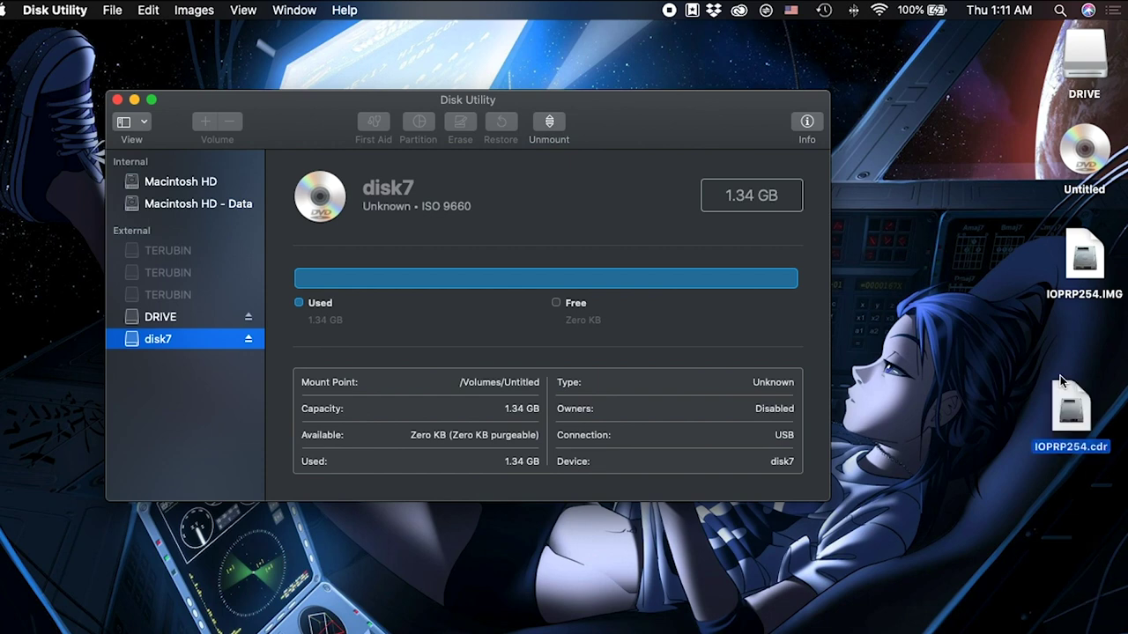
# Move IOPRP254.cdr directly below IOPRP254.IMG on the desktop.
pyautogui.moveTo(1093, 387); pyautogui.dragTo(1091, 375)
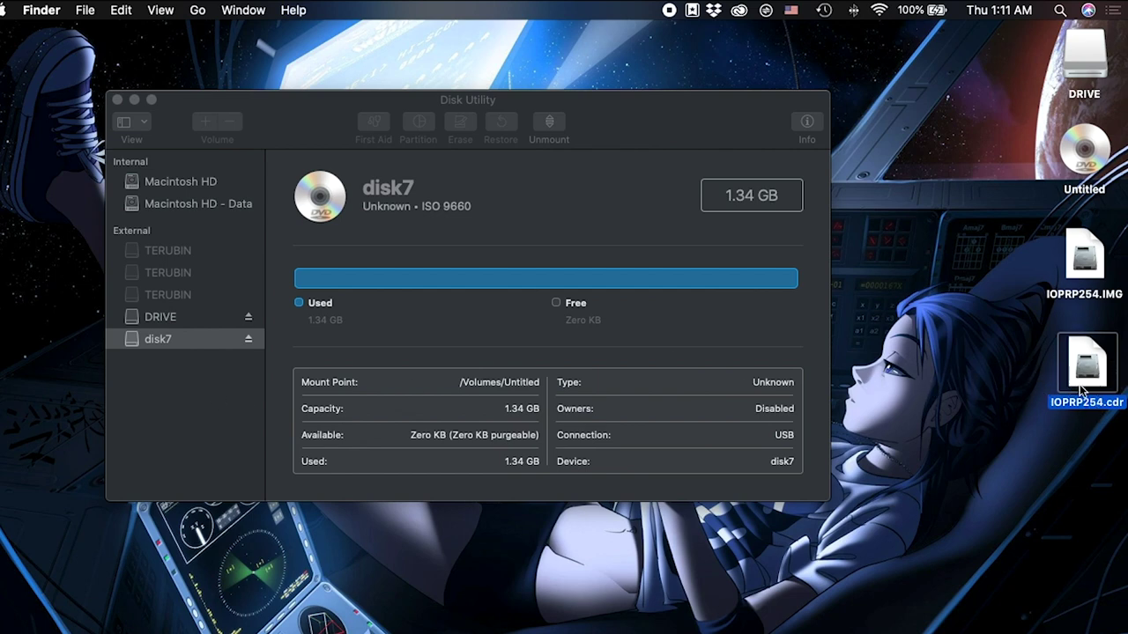
pyautogui.click(1086, 269)
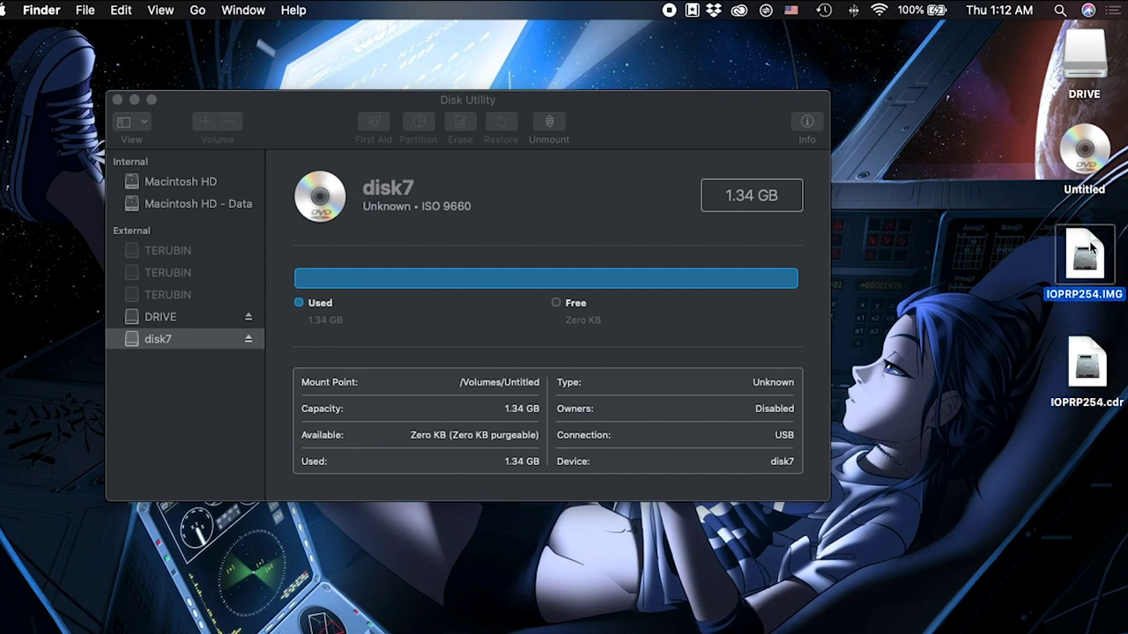
pyautogui.click(1090, 162)
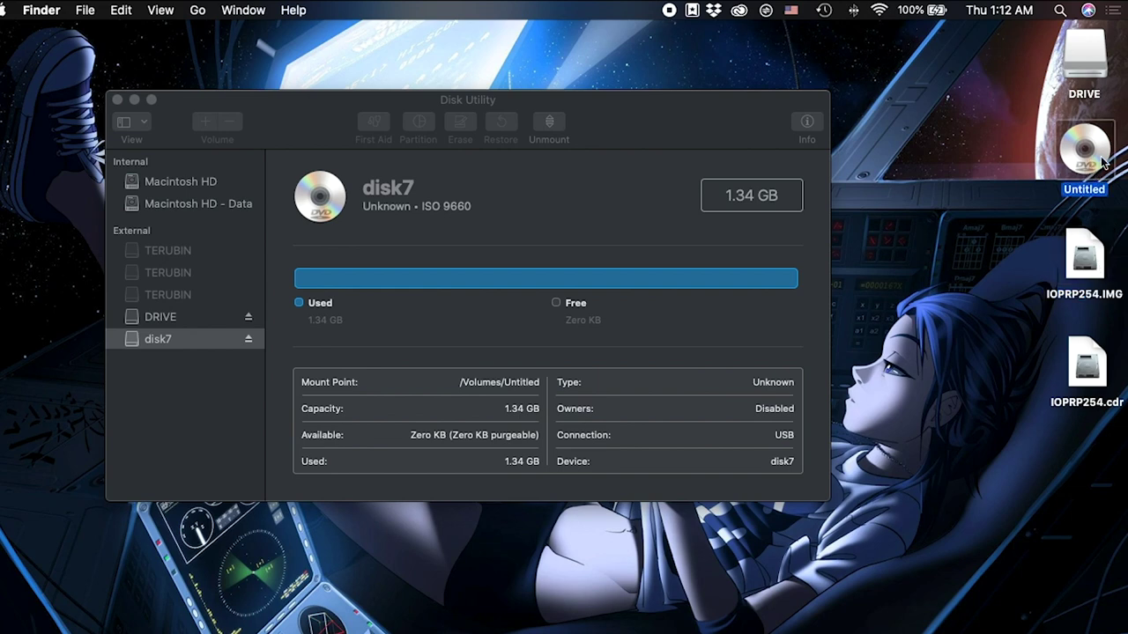
# Rename IOPRP254.cdr on the desktop to IOPRP254.iso and accept the change of file extension.
pyautogui.click(1093, 379)
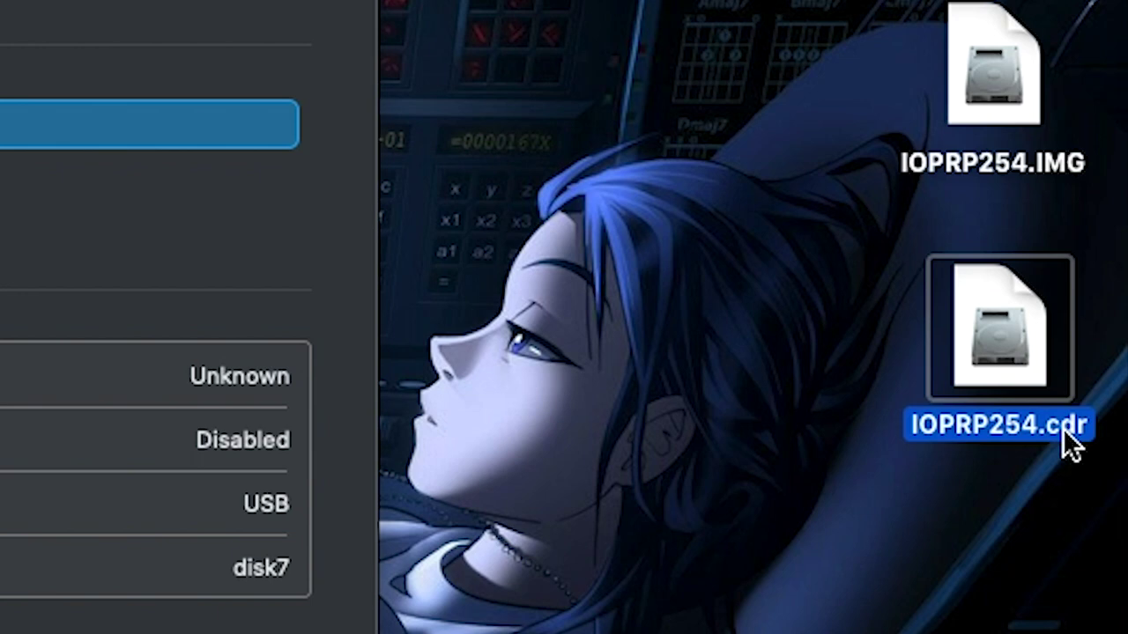
pyautogui.click(1062, 429)
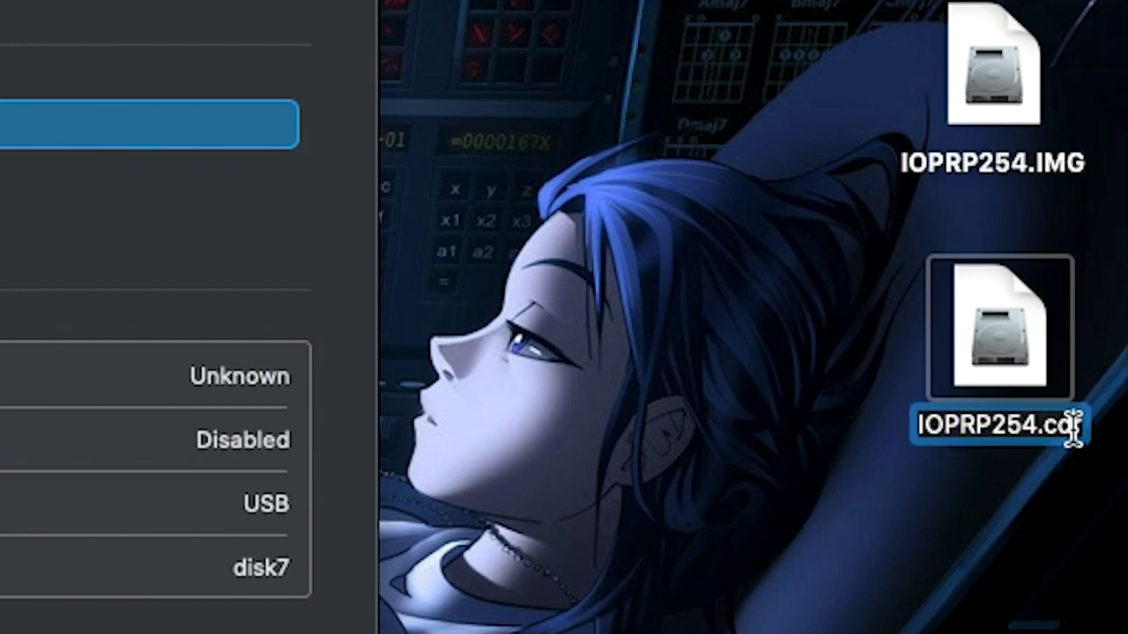
pyautogui.press('BackSpace')
pyautogui.press('BackSpace')
pyautogui.press('BackSpace')
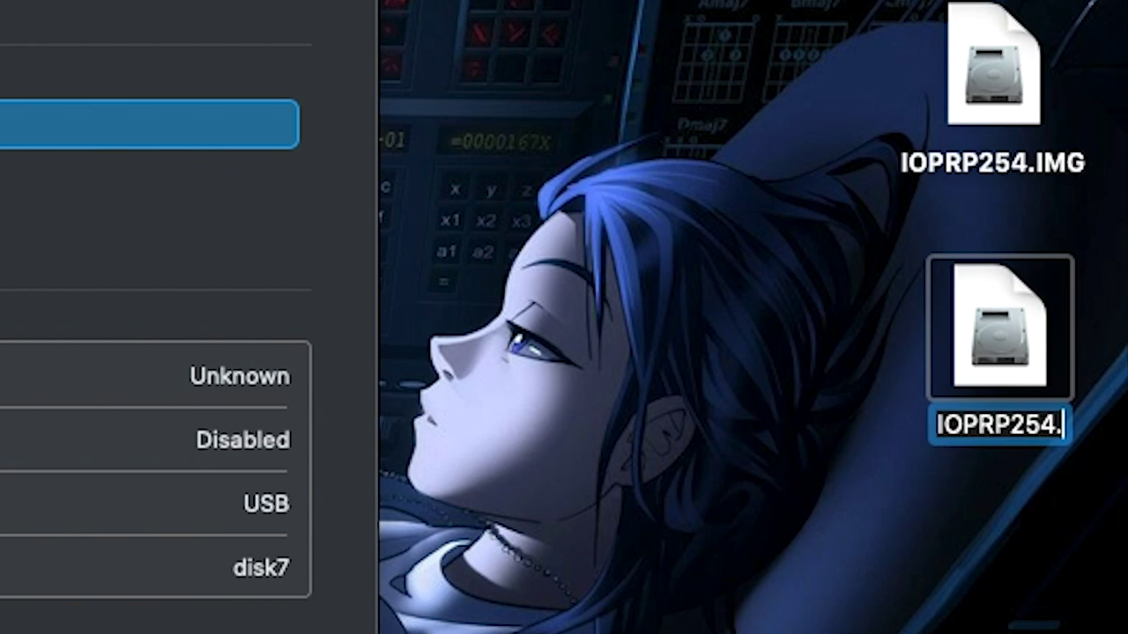
pyautogui.write('iso')
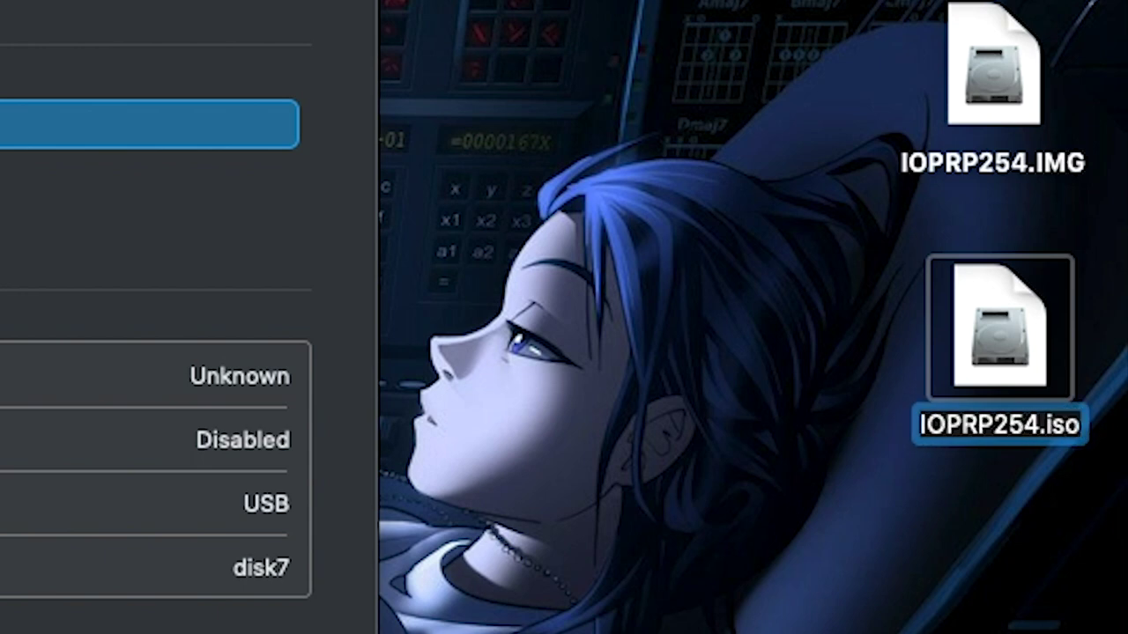
pyautogui.press('Return')
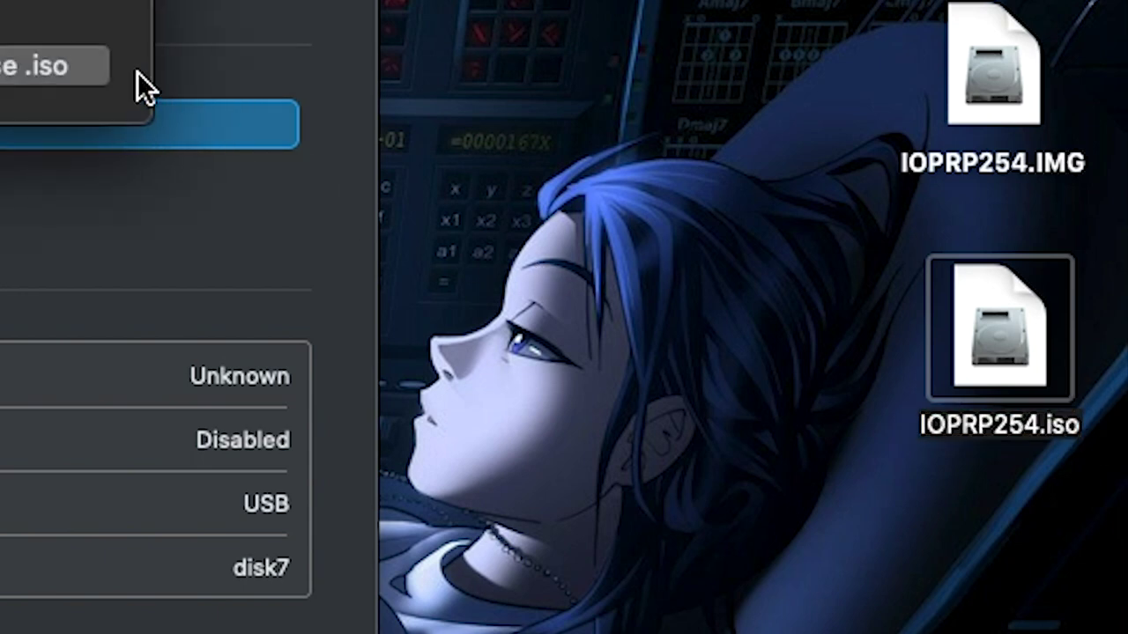
pyautogui.click(84, 69)
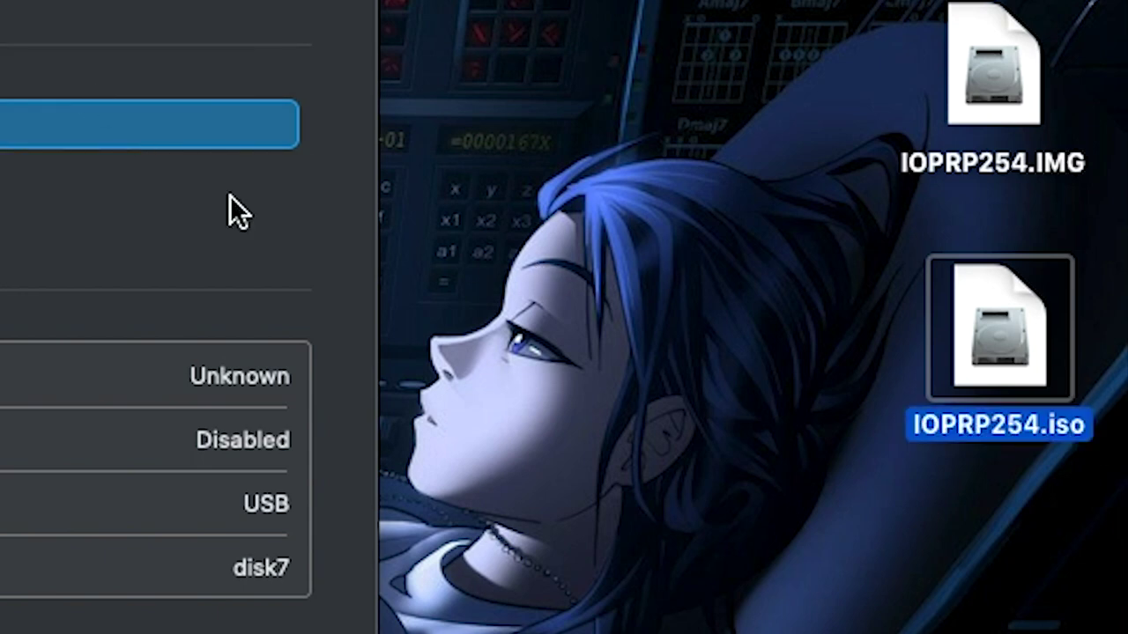
pyautogui.click(922, 487)
pyautogui.click(1036, 361)
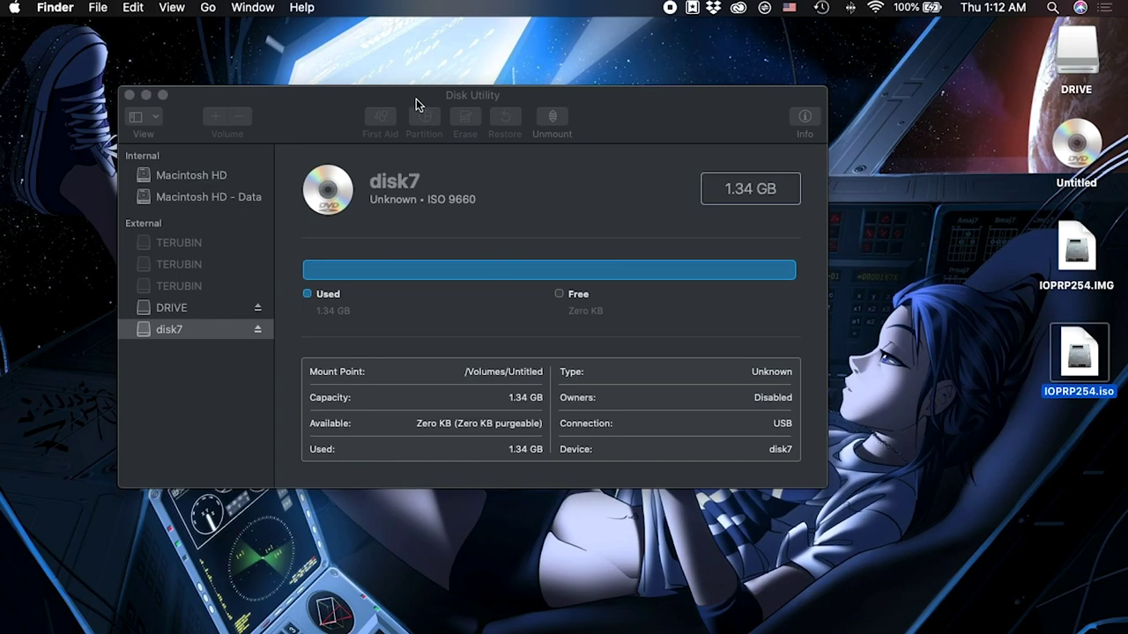
# Close the Disk Utility window and open the DRIVE volume from the desktop.
pyautogui.click(416, 99)
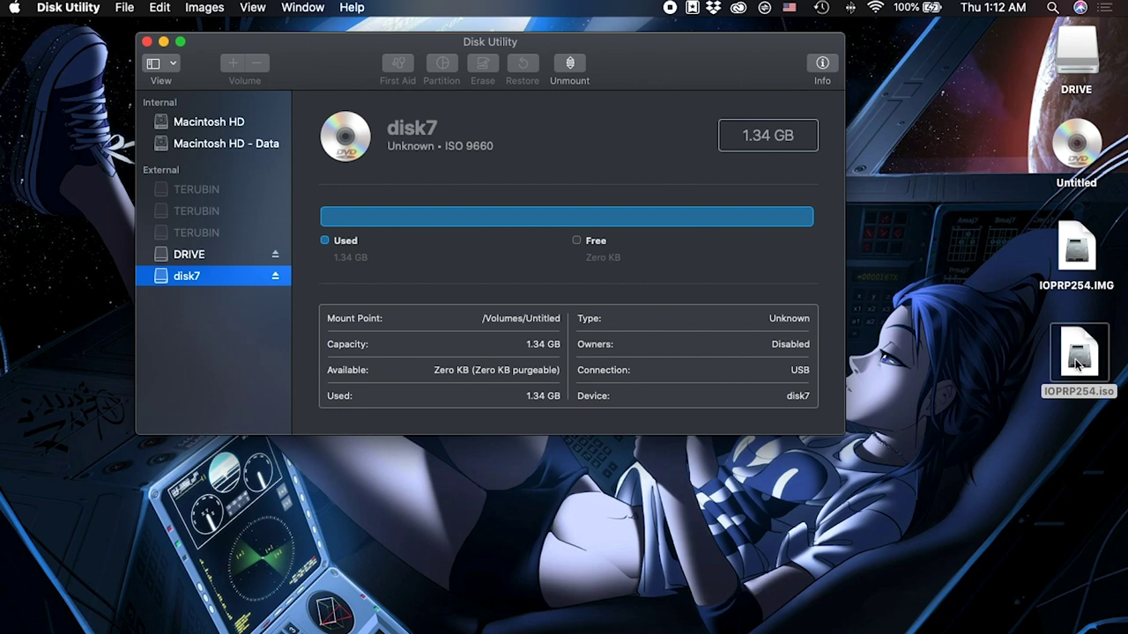
pyautogui.click(1102, 401)
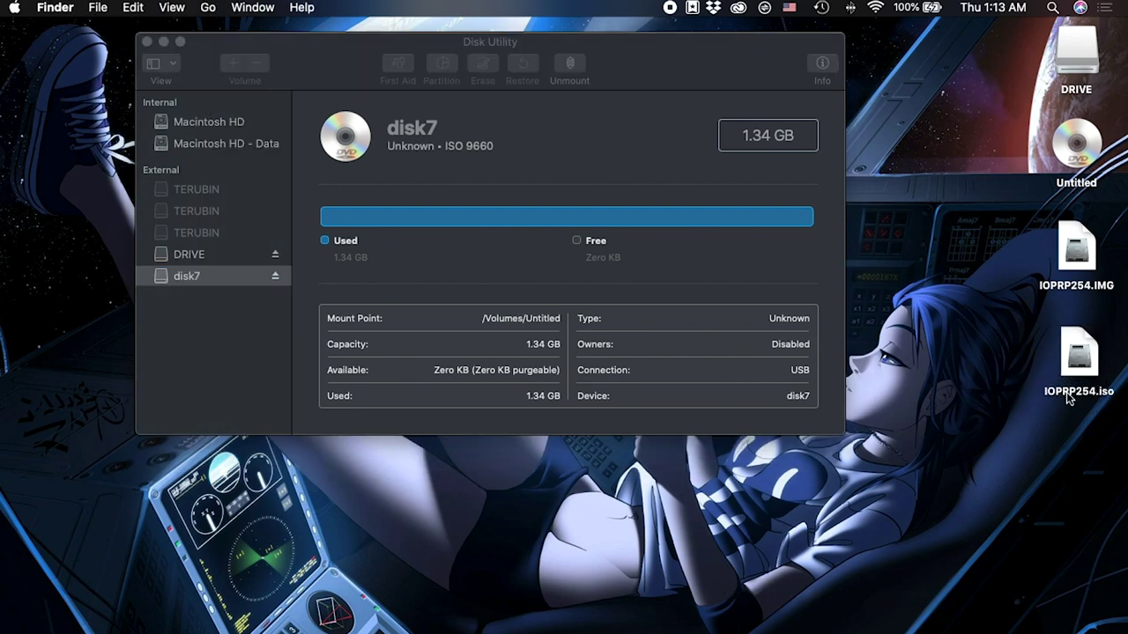
pyautogui.moveTo(416, 47); pyautogui.dragTo(384, 69)
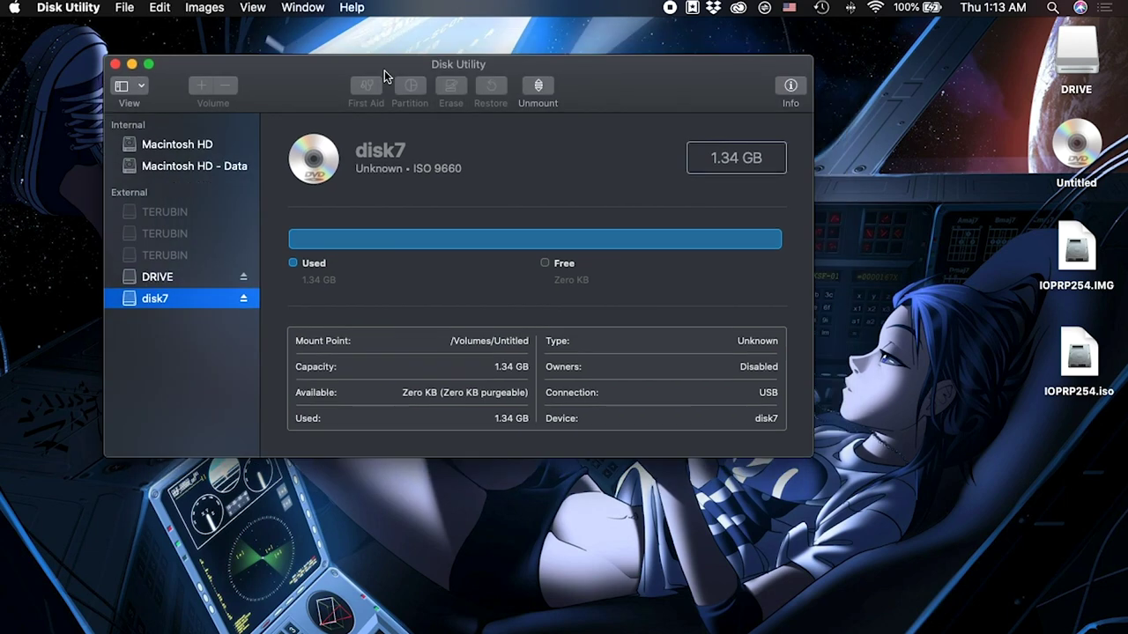
pyautogui.click(115, 65)
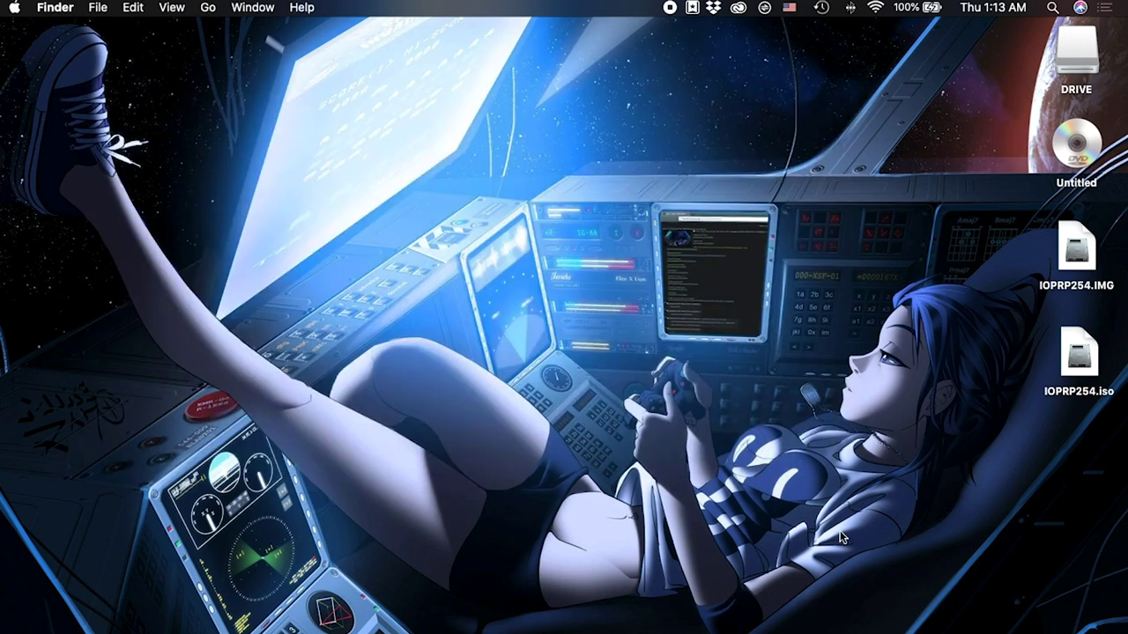
pyautogui.doubleClick(1074, 49)
pyautogui.moveTo(432, 143); pyautogui.dragTo(448, 102)
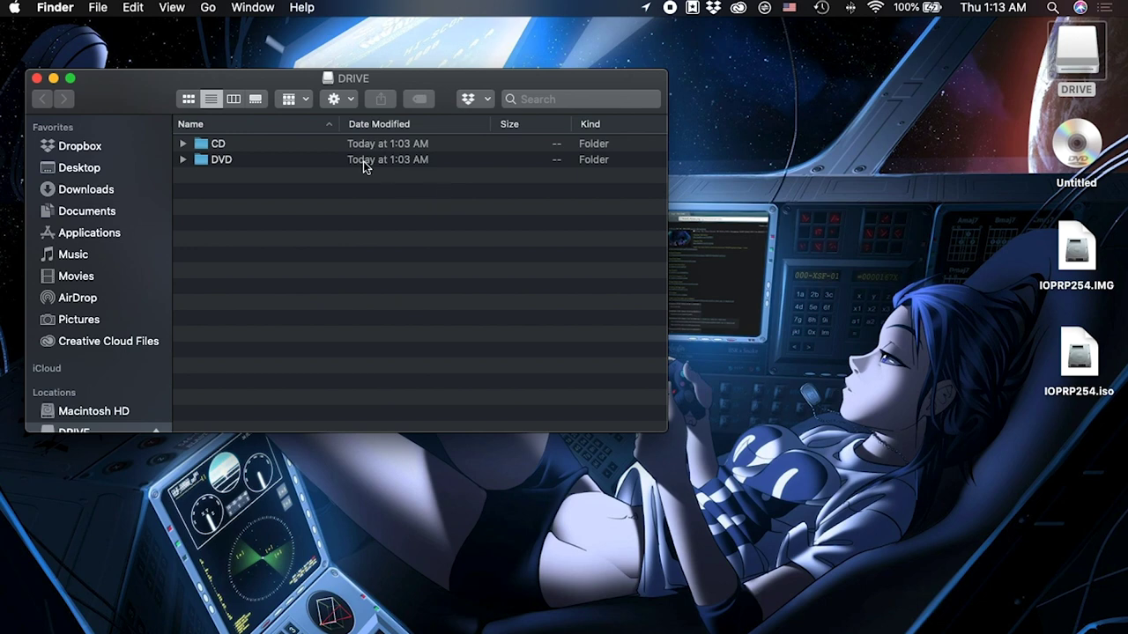
# Mount IOPRP254.iso, open the Untitled 1 volume and select the SLPS_255.42 file in it.
pyautogui.click(1081, 365)
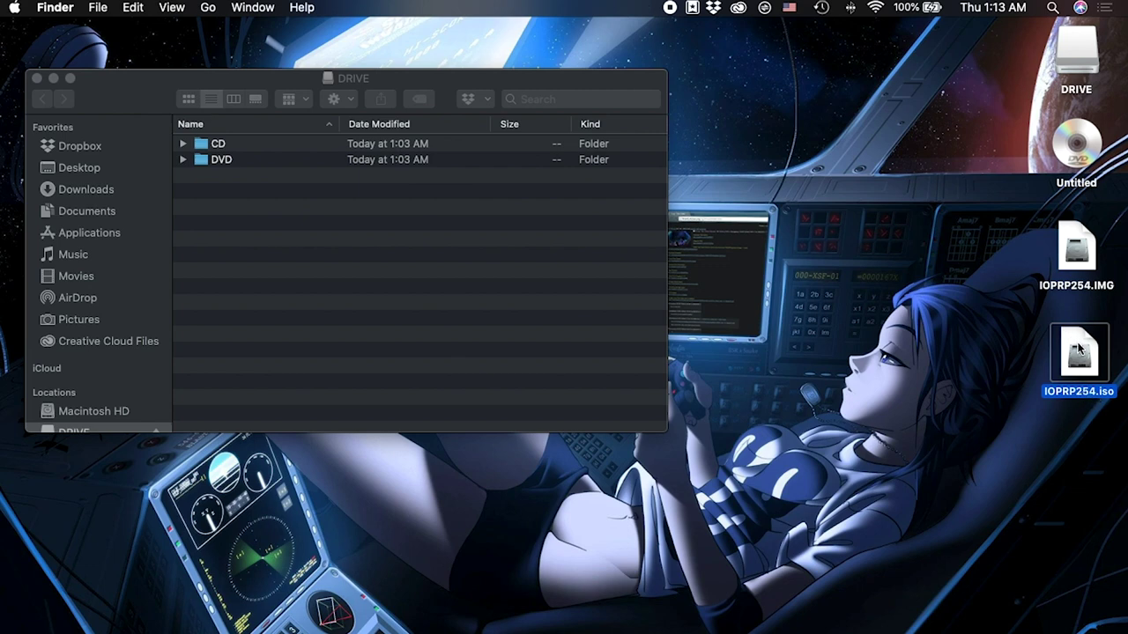
pyautogui.doubleClick(1079, 348)
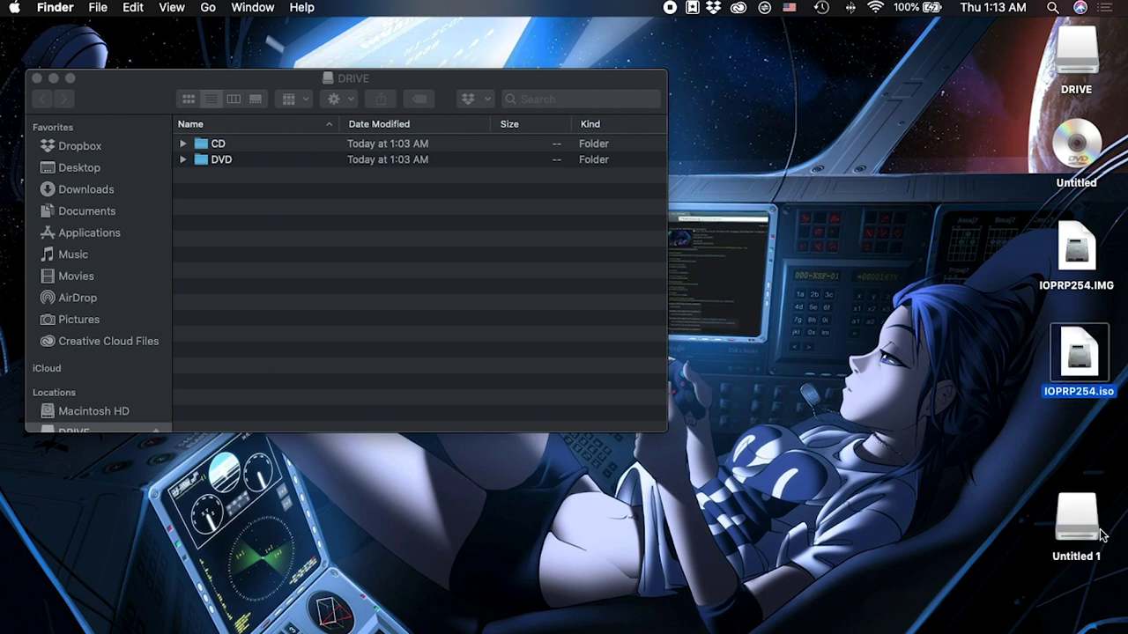
pyautogui.doubleClick(1077, 519)
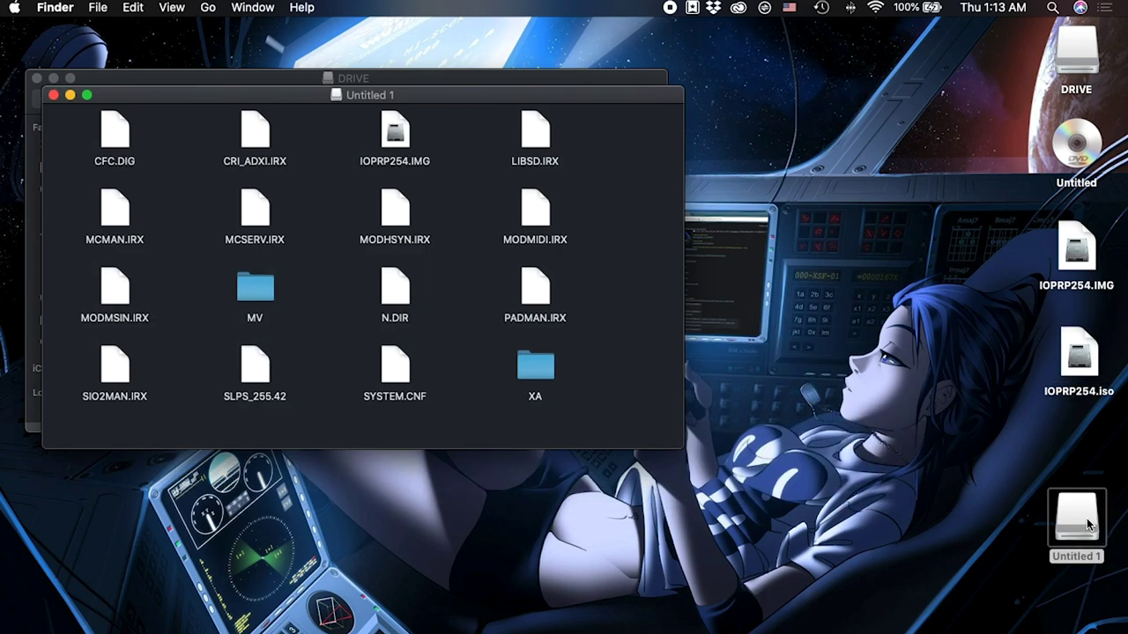
pyautogui.moveTo(320, 95); pyautogui.dragTo(377, 121)
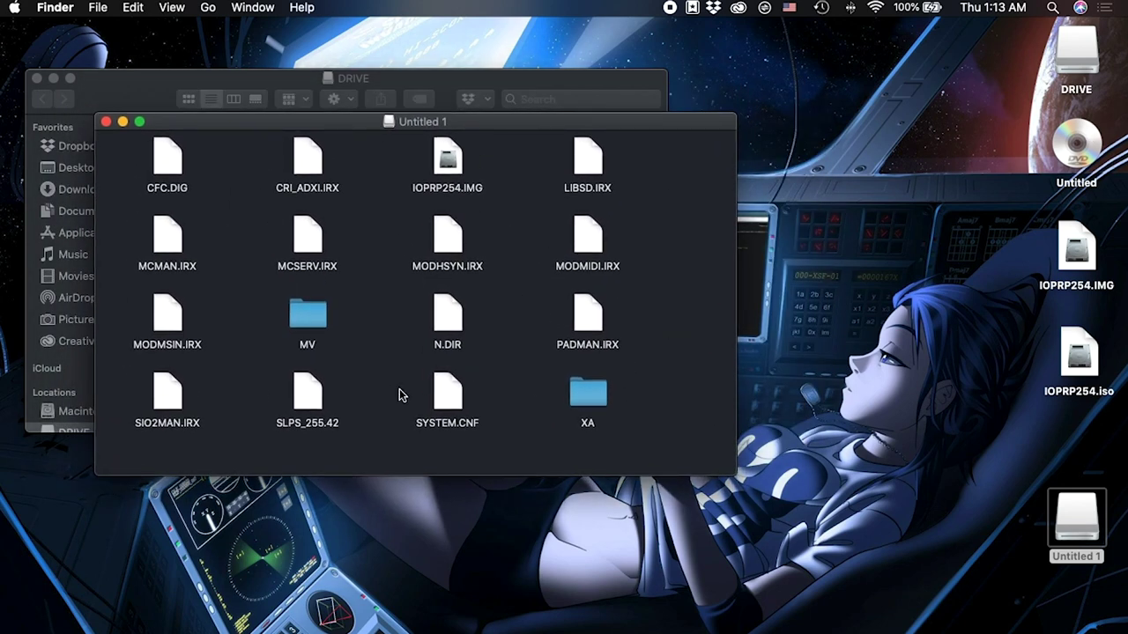
pyautogui.click(304, 391)
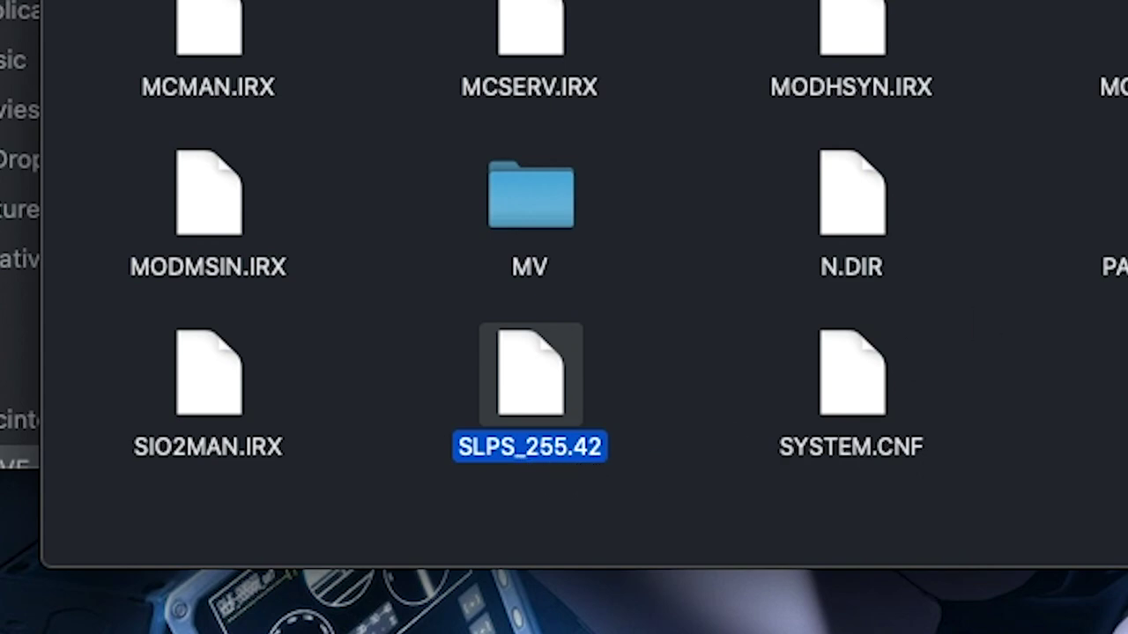
# Rename IOPRP254.iso on the desktop to SLPS_255.42.iso, matching the game ID file on the mounted image.
pyautogui.click(1073, 386)
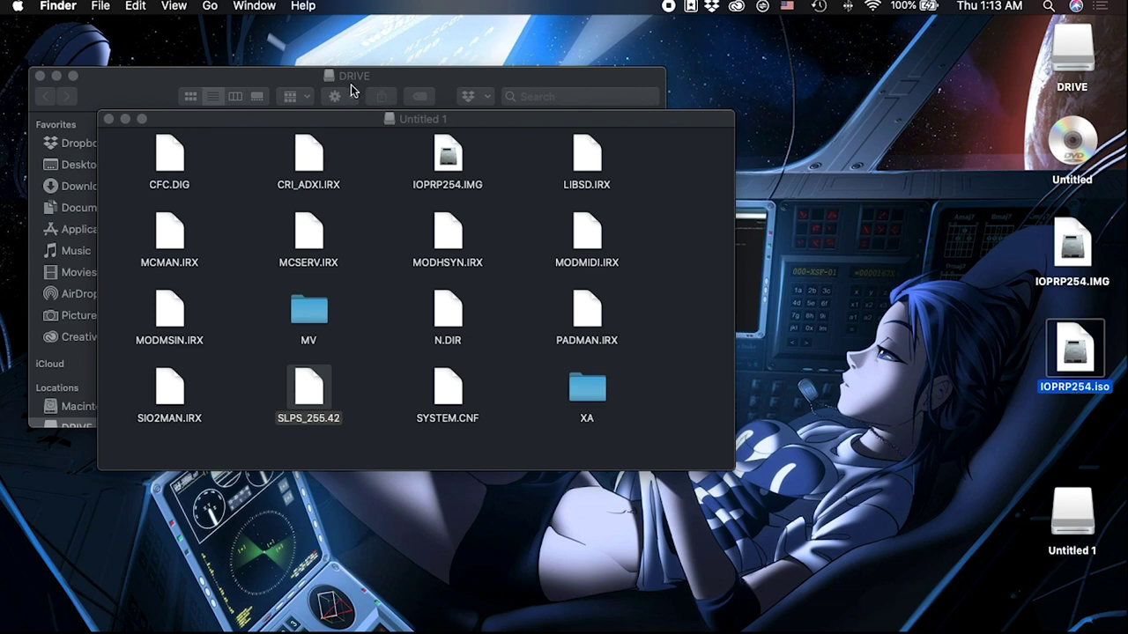
pyautogui.click(1070, 386)
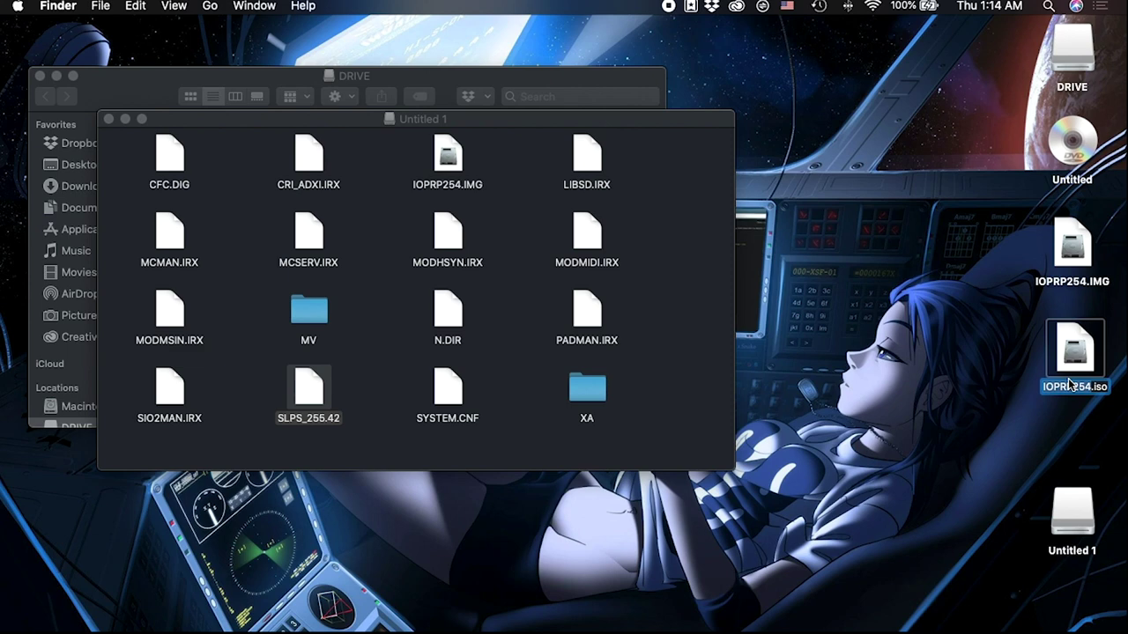
pyautogui.write('SLPS')
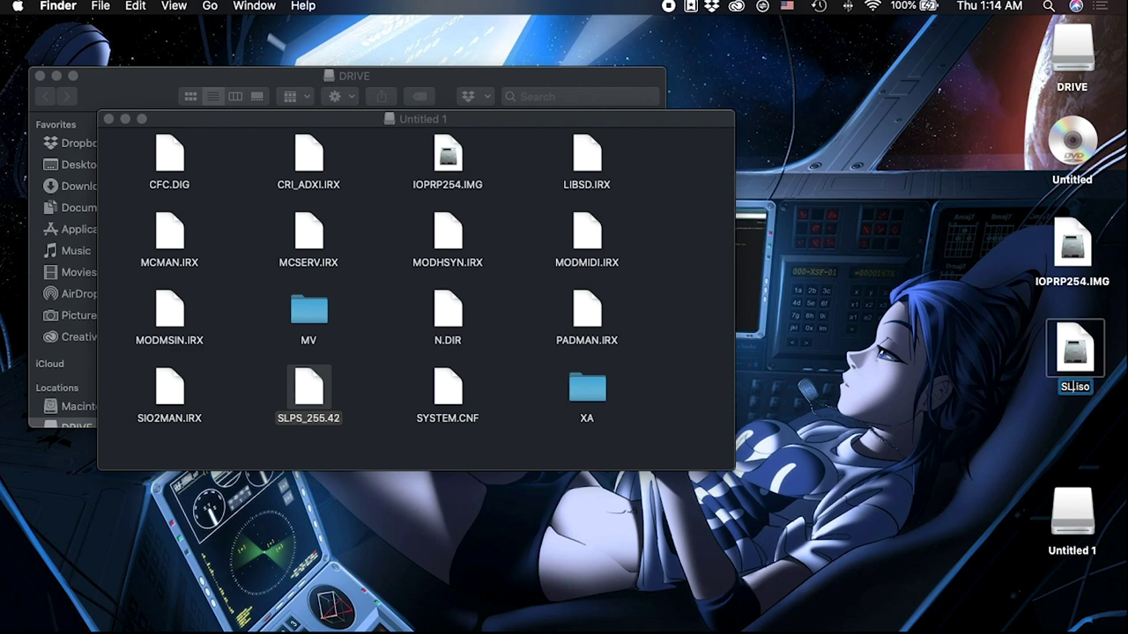
pyautogui.write('_255.42')
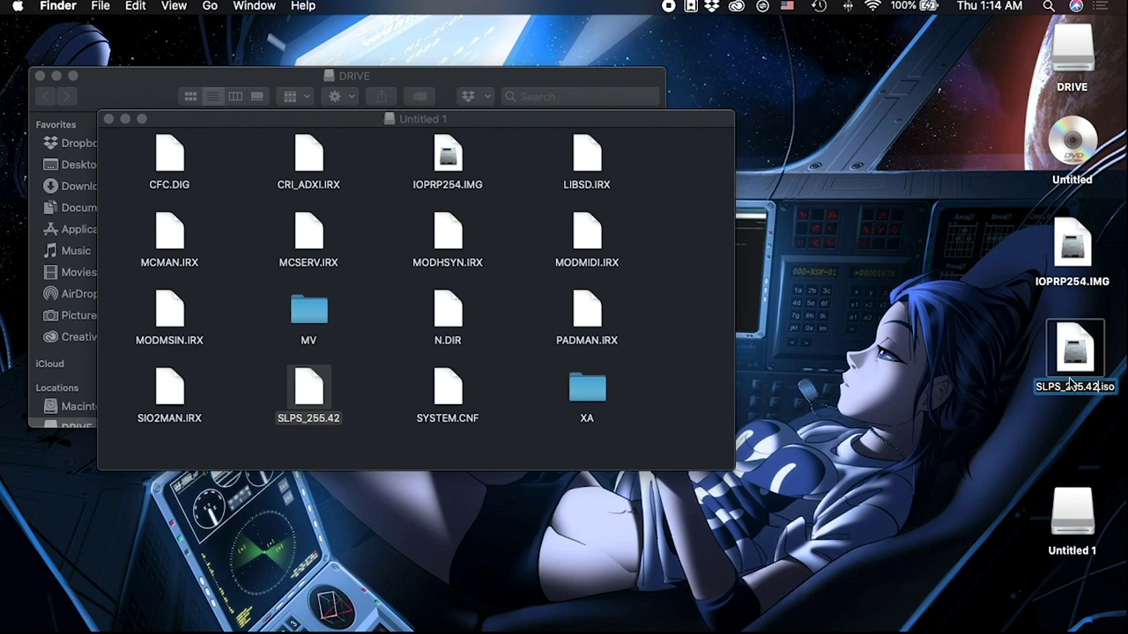
pyautogui.click(1117, 398)
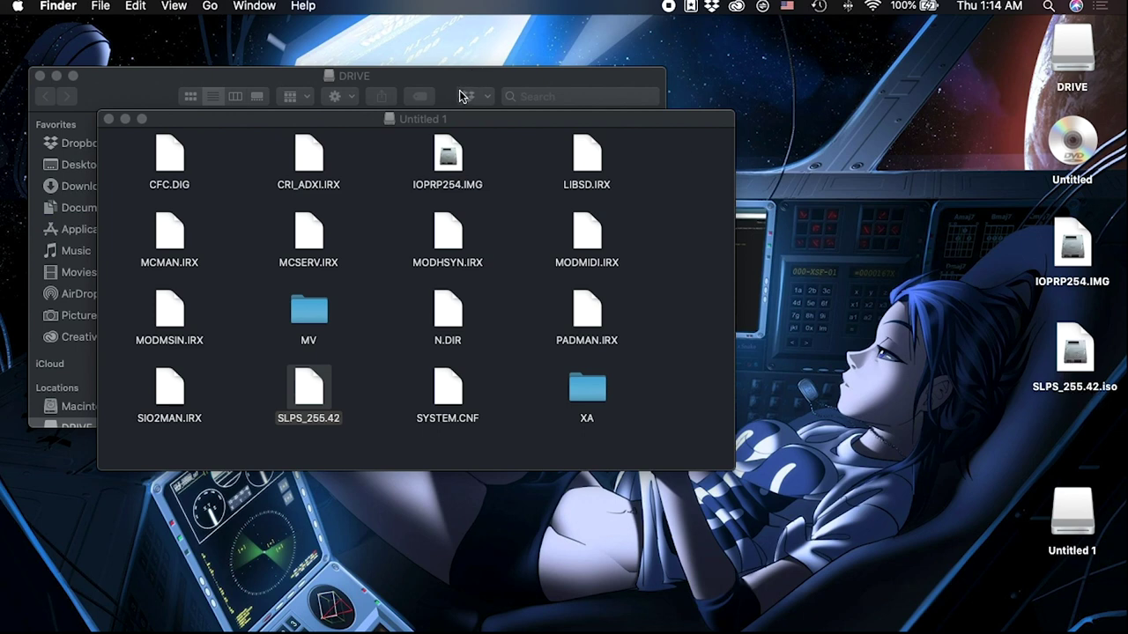
# Append _Uzumaki to the ISO's name so the file is called SLPS_255.42_Uzumaki.iso.
pyautogui.click(1068, 392)
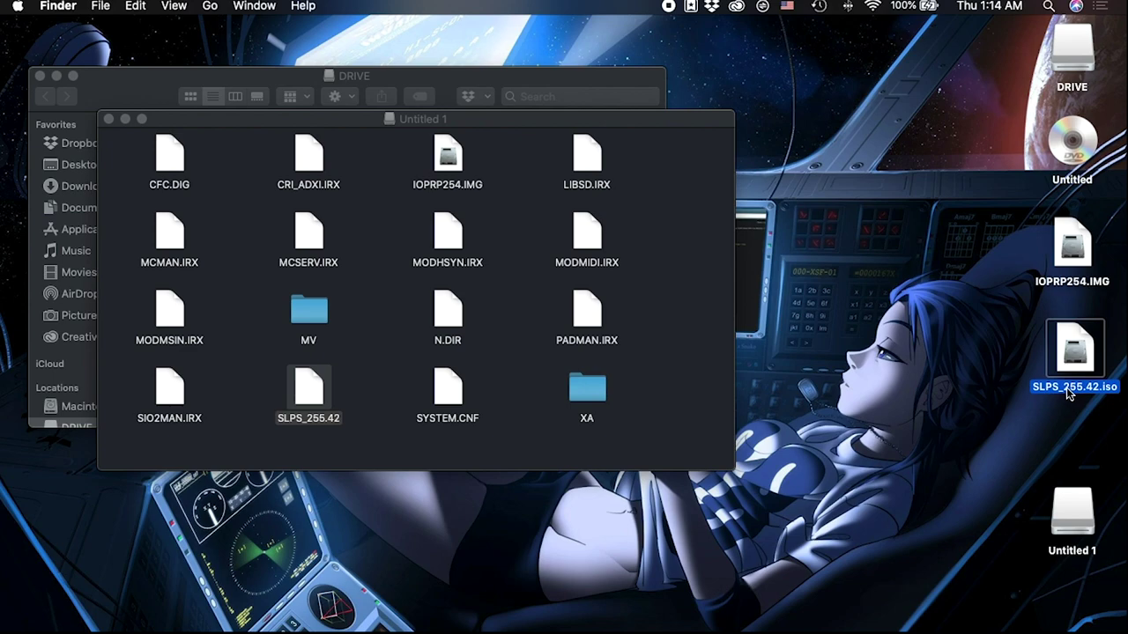
pyautogui.click(1068, 384)
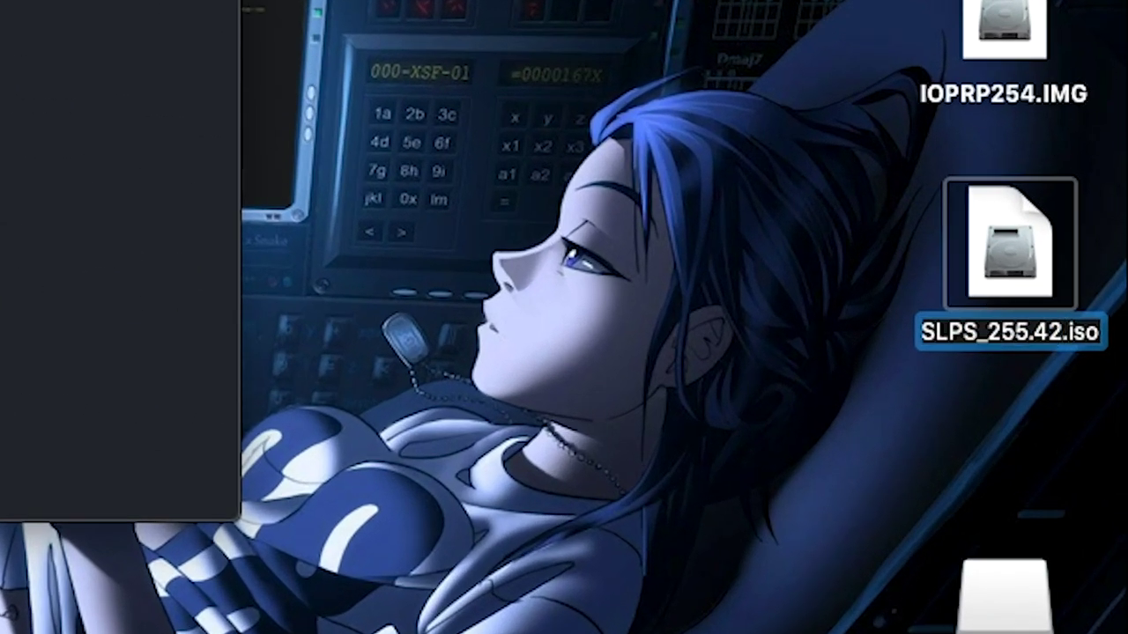
pyautogui.press('BackSpace')
pyautogui.write('_255')
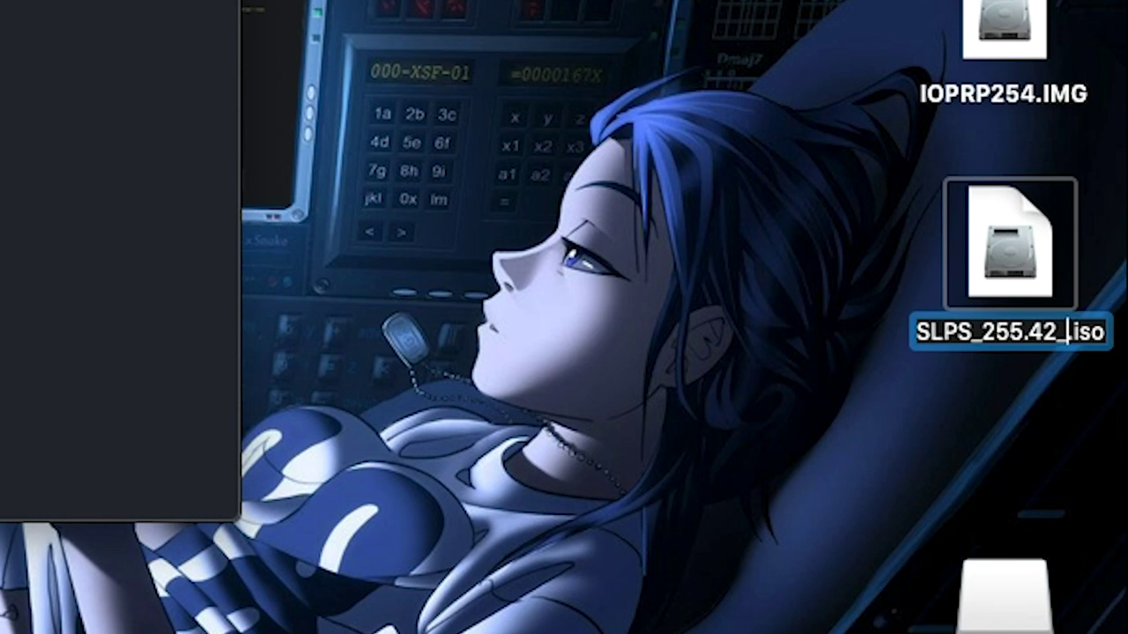
pyautogui.write('.42_Uzumaki')
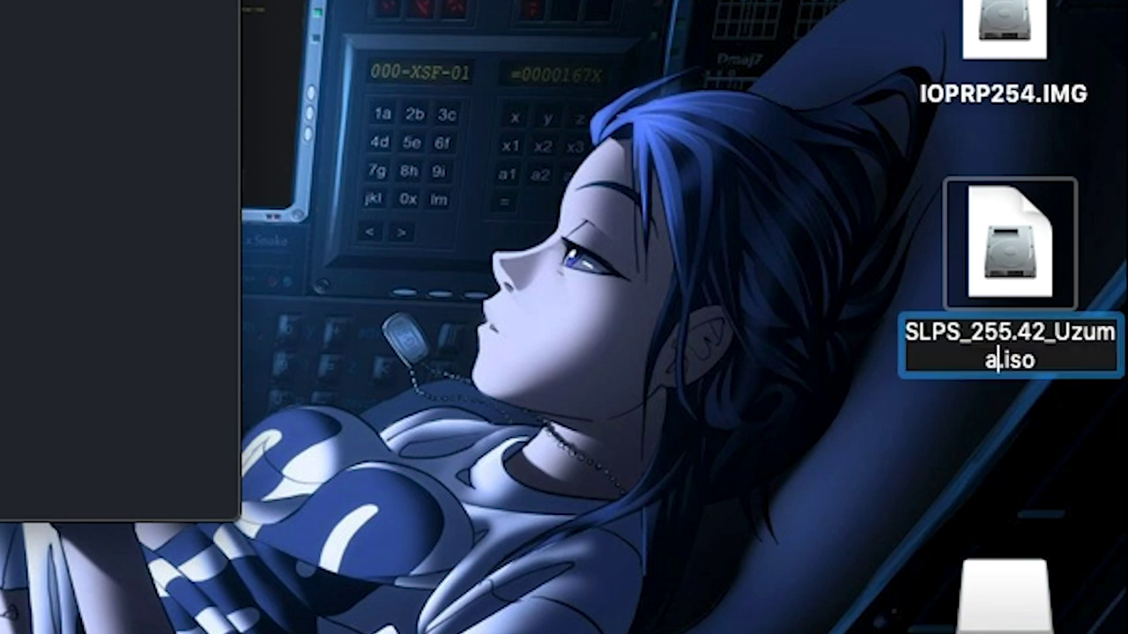
pyautogui.press('Return')
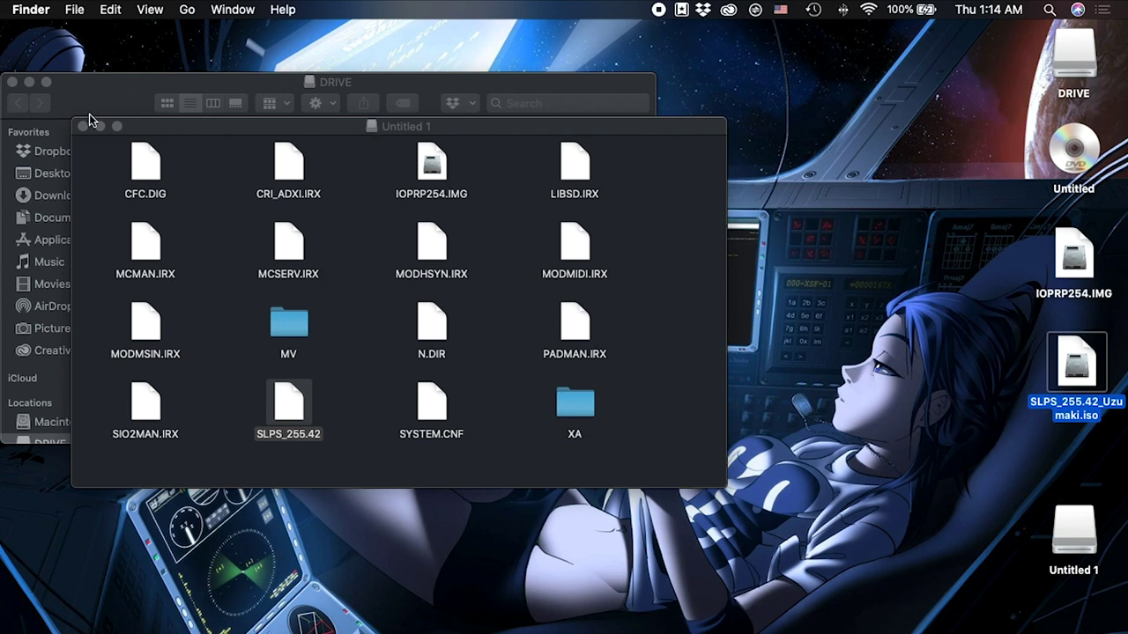
# Copy SLPS_255.42_Uzumaki.iso from the desktop into DRIVE's DVD folder and expand that folder to check the copy.
pyautogui.click(82, 126)
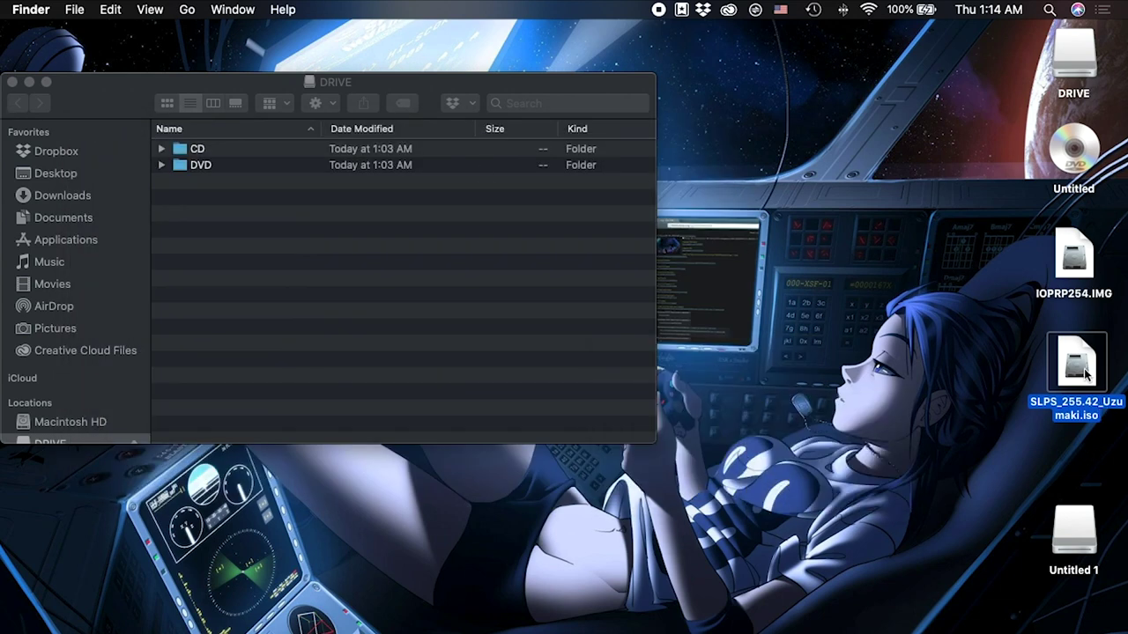
pyautogui.moveTo(1086, 374); pyautogui.dragTo(212, 163)
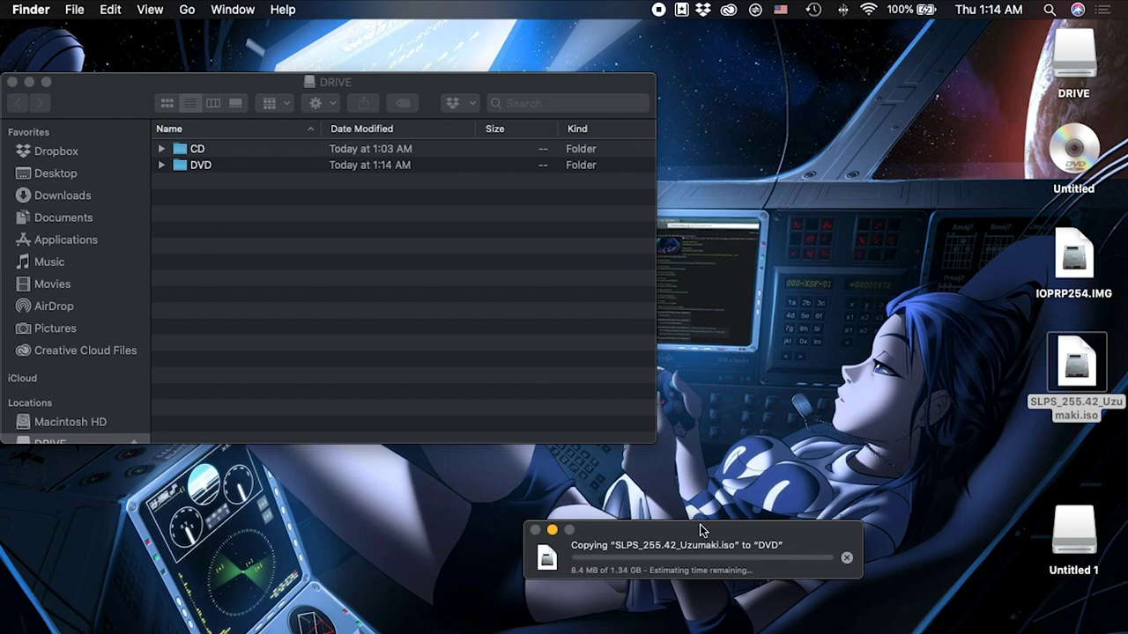
pyautogui.moveTo(702, 529); pyautogui.dragTo(589, 227)
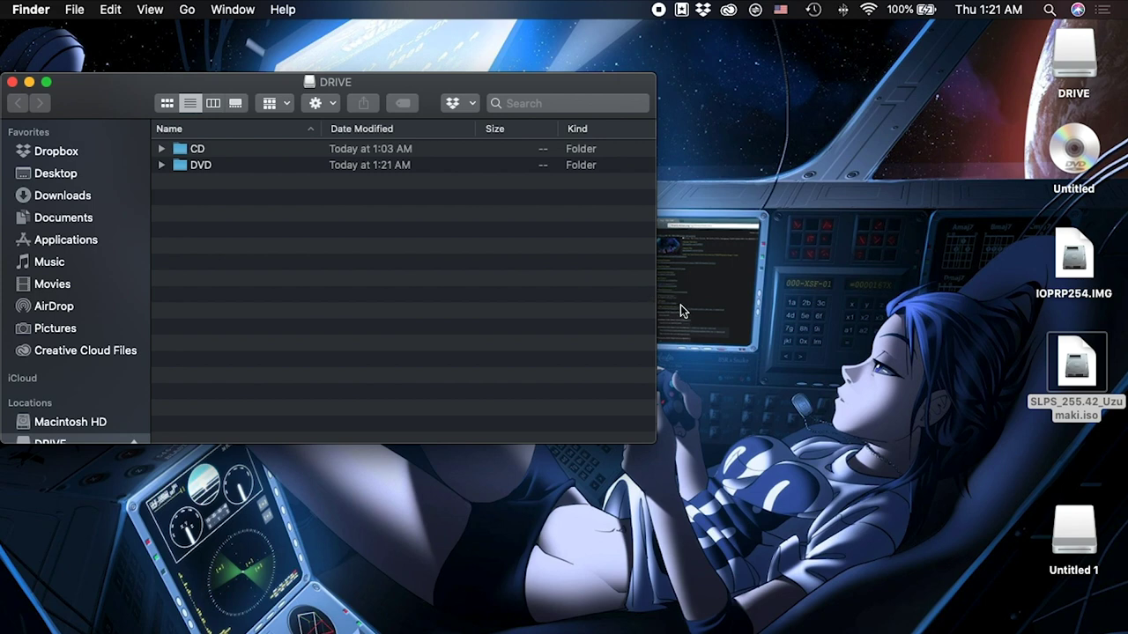
pyautogui.click(162, 165)
pyautogui.moveTo(264, 80); pyautogui.dragTo(359, 78)
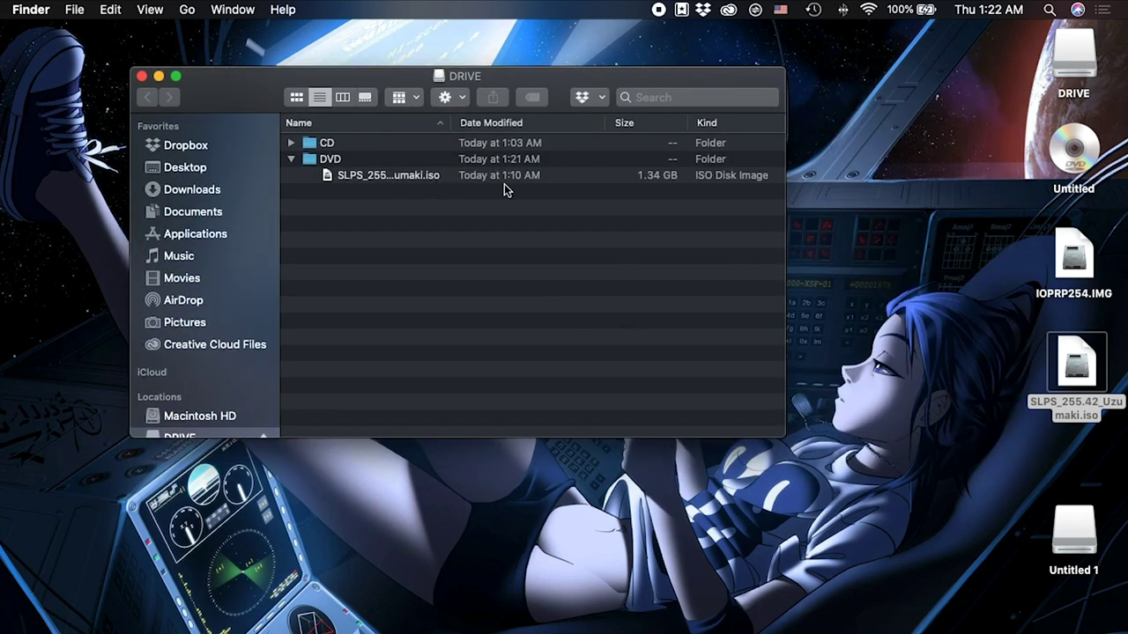